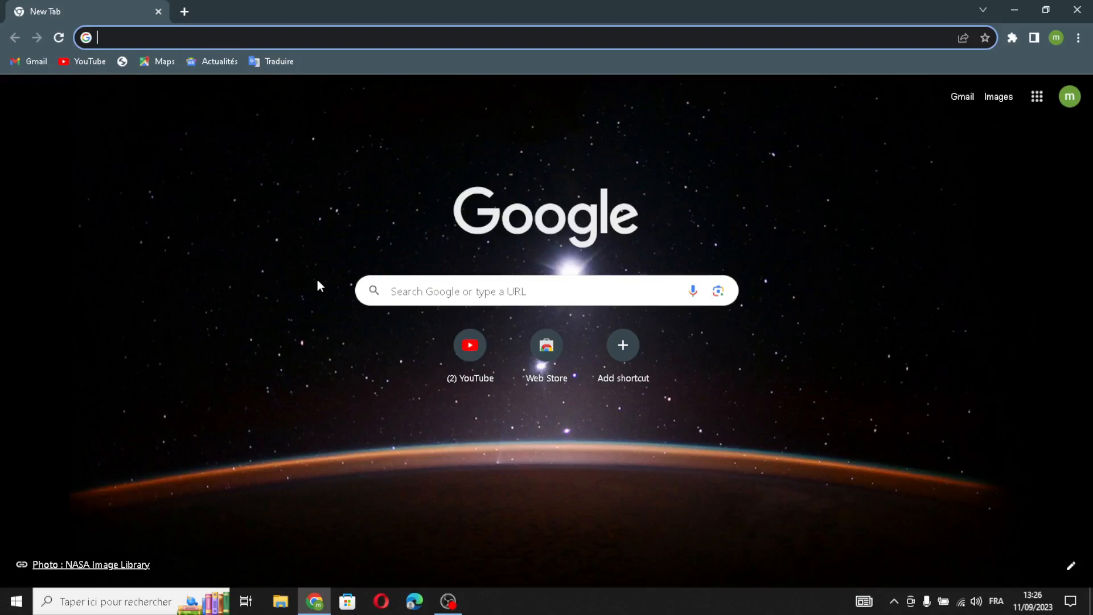
# - Search the web for shopify, open its free-trial page and start a free trial with the account's email address
pyautogui.click(203, 108)
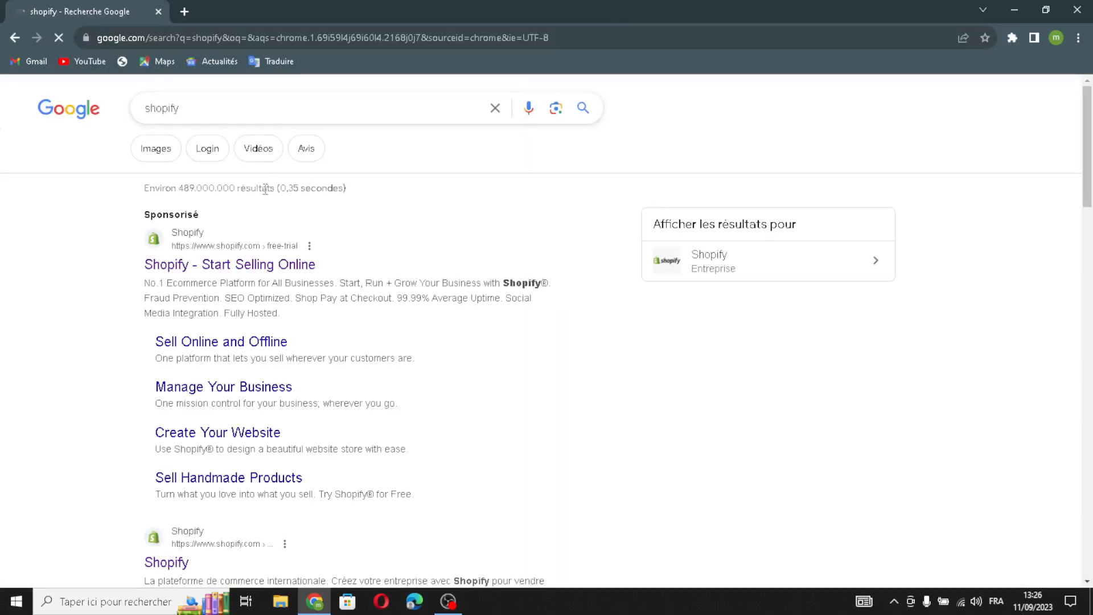
pyautogui.click(258, 271)
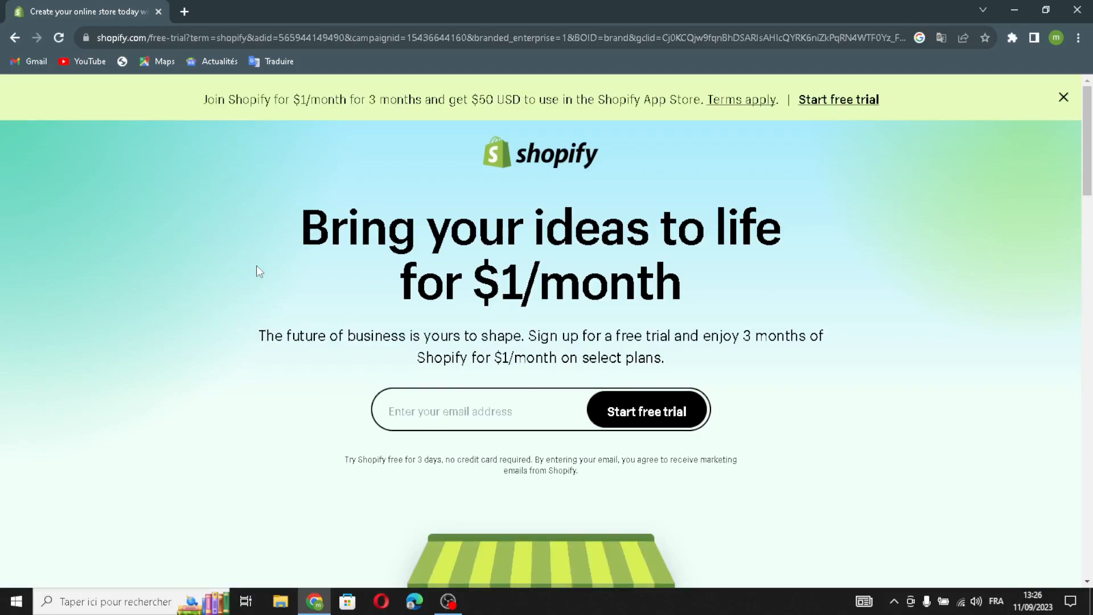
pyautogui.click(406, 408)
pyautogui.click(490, 449)
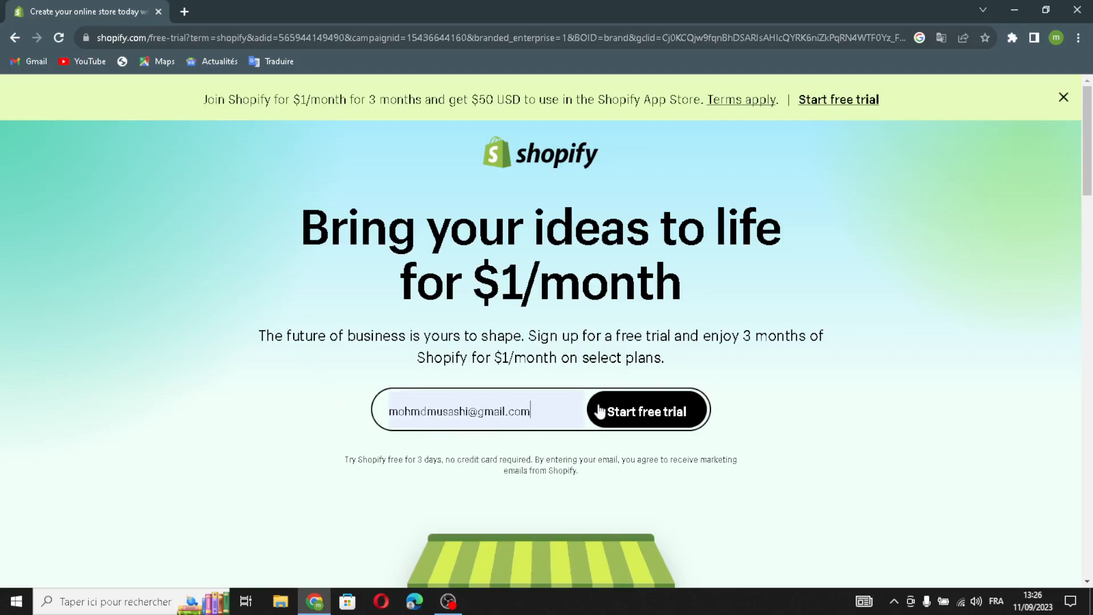
pyautogui.click(623, 398)
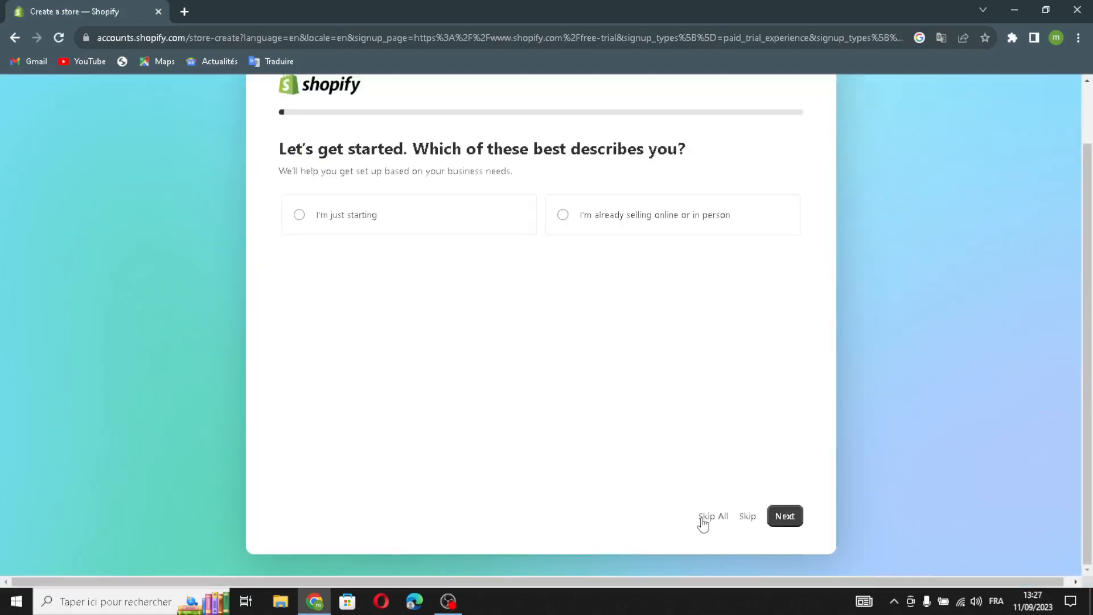
# - Skip all the store setup questions and continue to the new store with the existing Shopify account
pyautogui.click(704, 517)
pyautogui.click(672, 428)
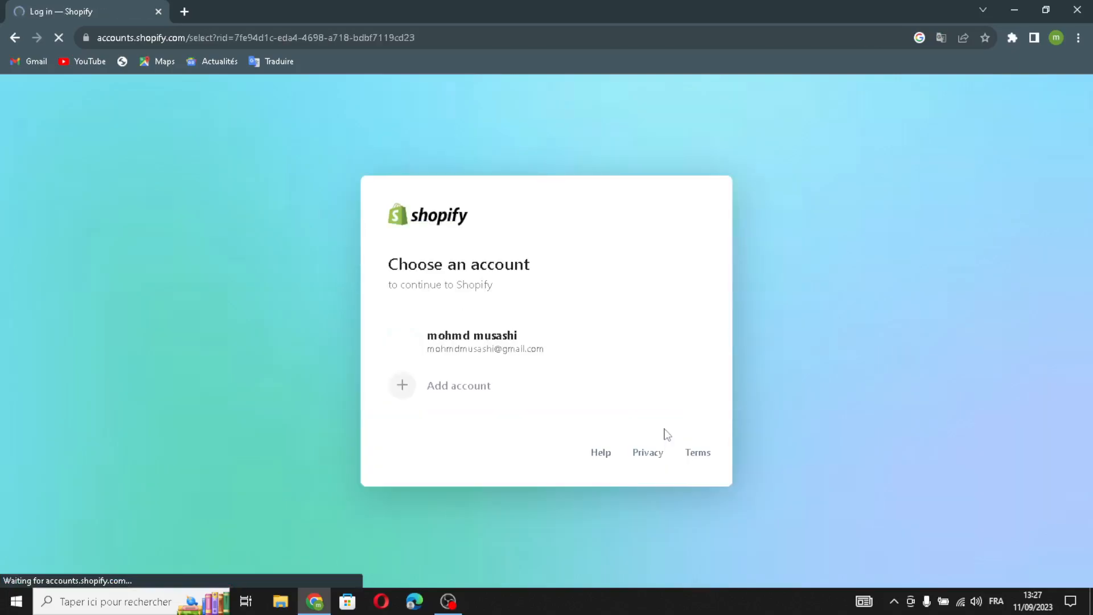
pyautogui.click(456, 359)
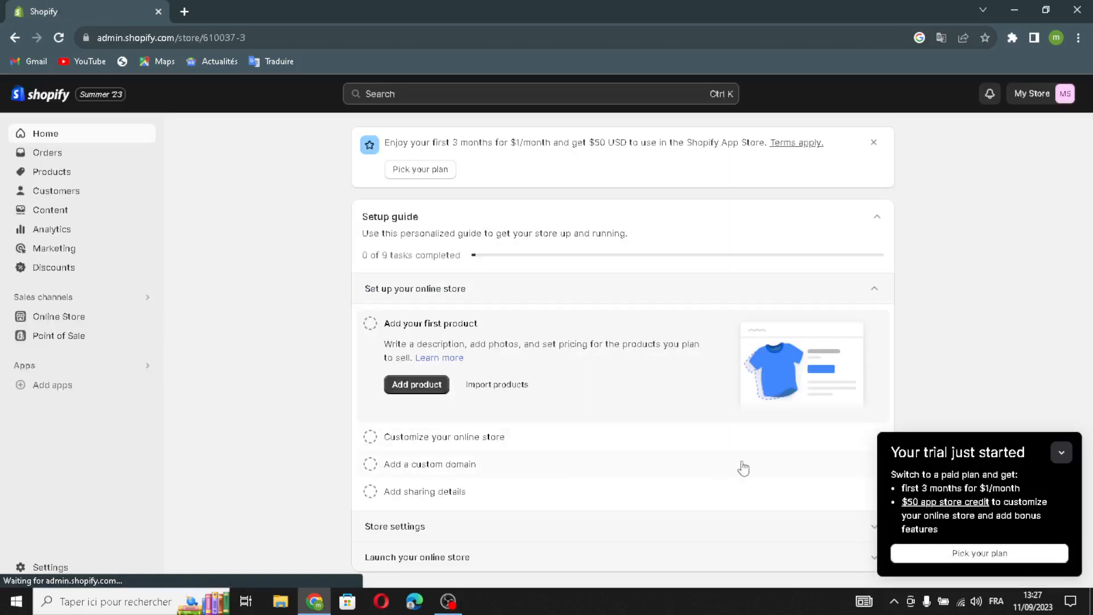
# - Collapse the trial notice and open the online store's current Dawn theme for customization
pyautogui.click(1066, 454)
pyautogui.click(95, 319)
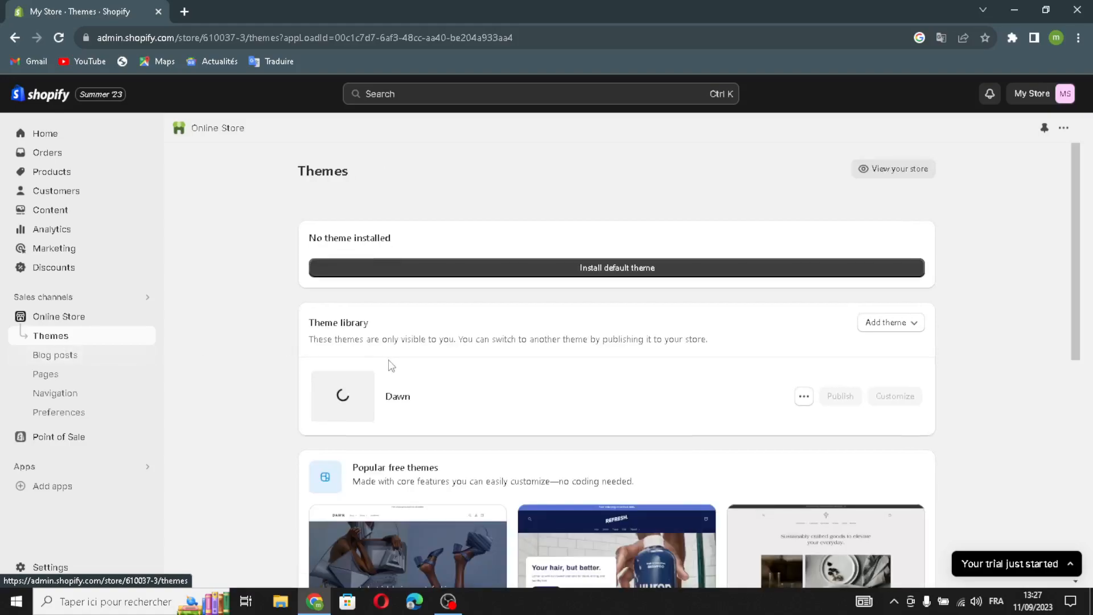
pyautogui.scroll(-3, 375, 399)
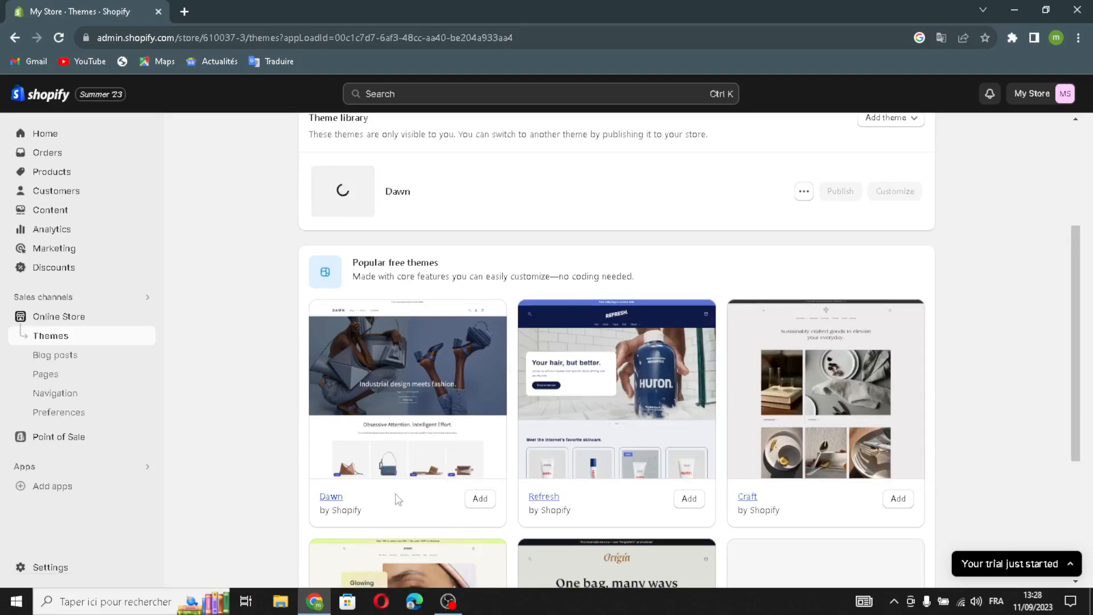
pyautogui.scroll(-2, 406, 487)
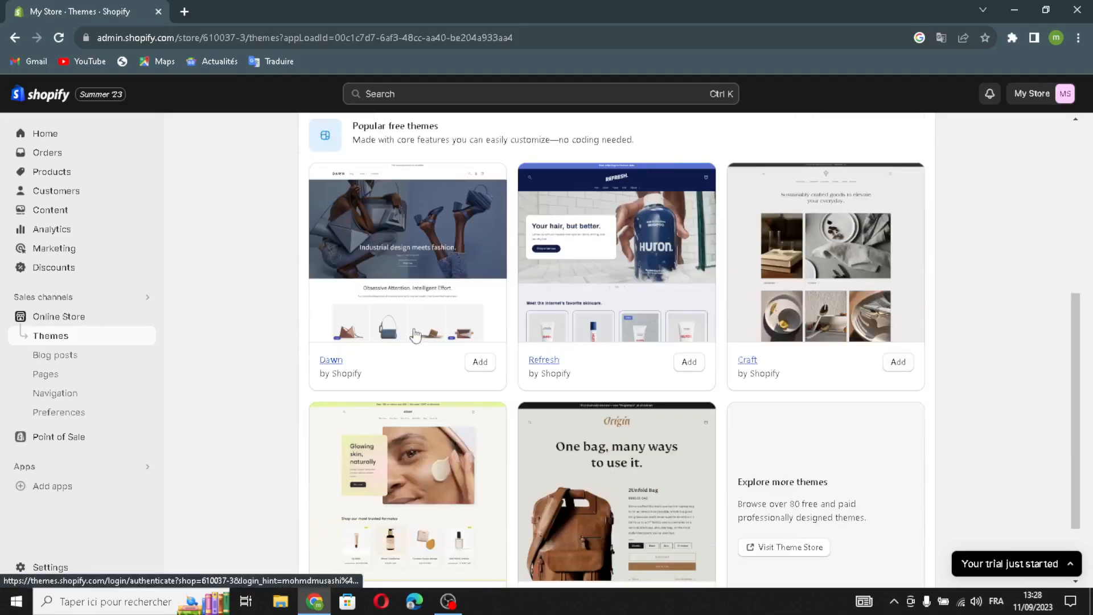
pyautogui.click(469, 369)
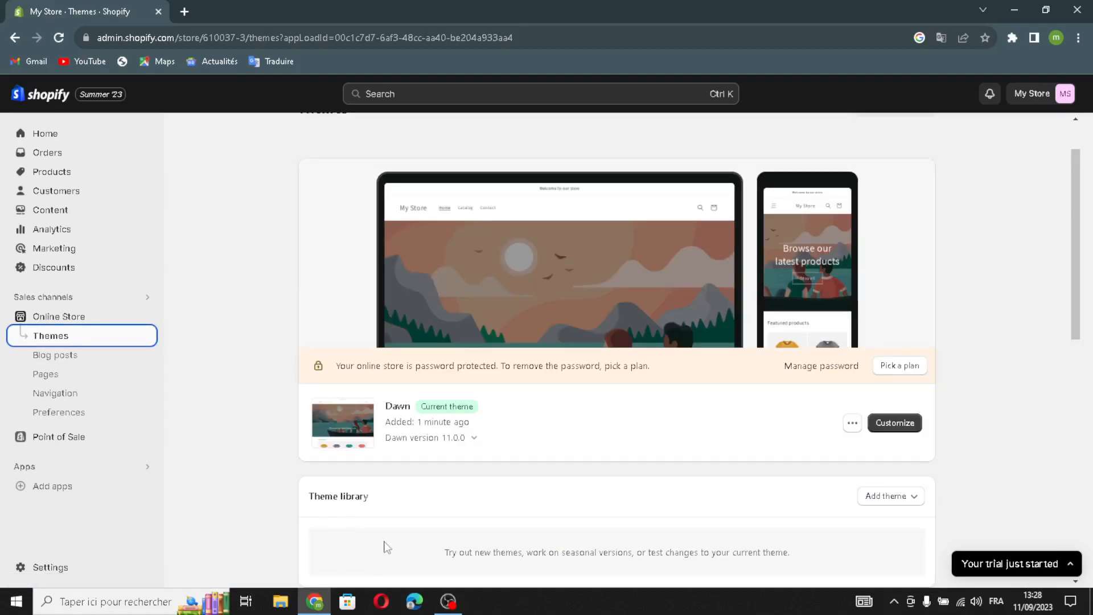
pyautogui.scroll(-2, 854, 566)
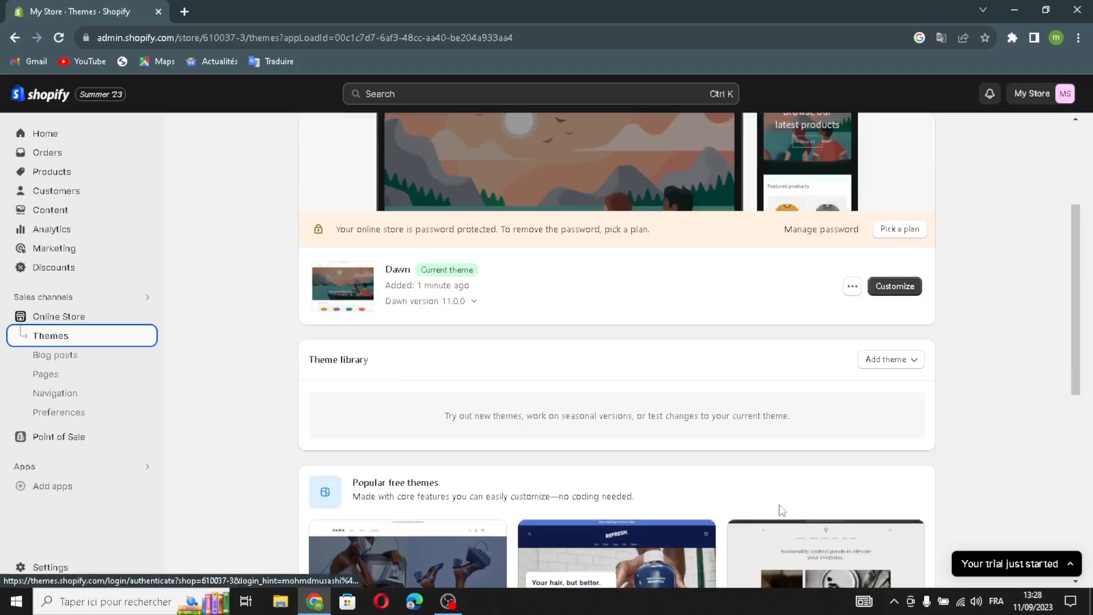
pyautogui.scroll(2, 745, 454)
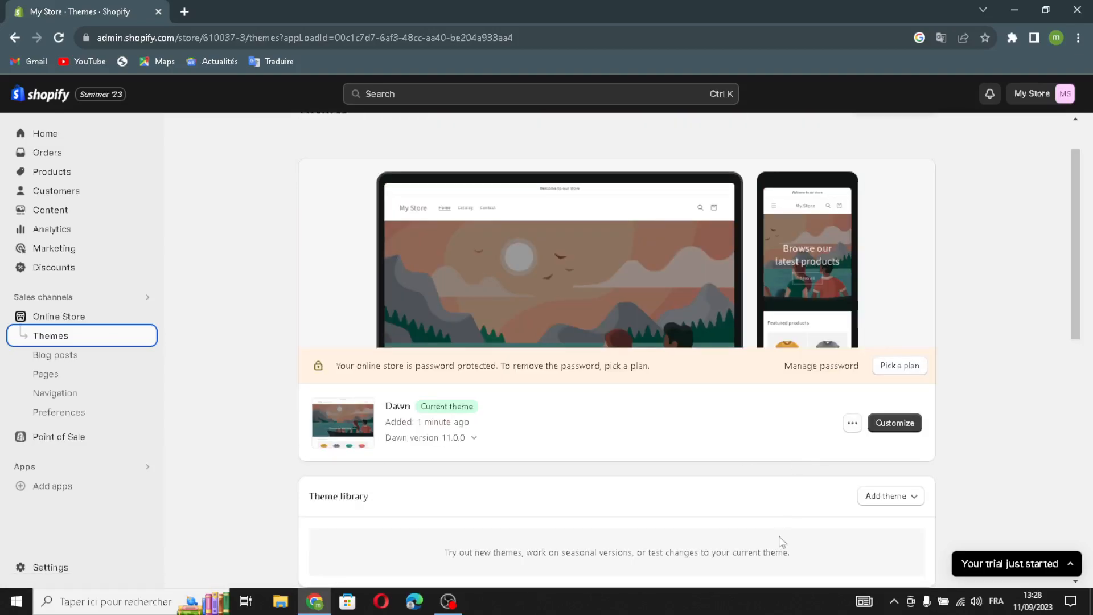
pyautogui.click(894, 422)
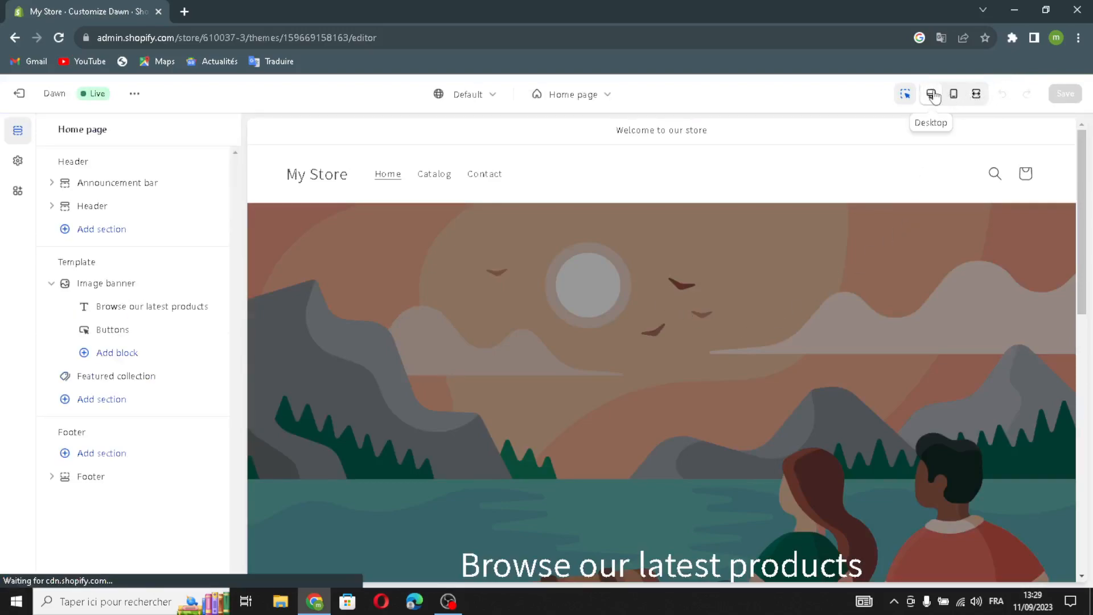
# - Preview the home page in the mobile and full-width views, and return to the desktop view
pyautogui.click(954, 94)
pyautogui.scroll(-4, 721, 449)
pyautogui.scroll(4, 717, 450)
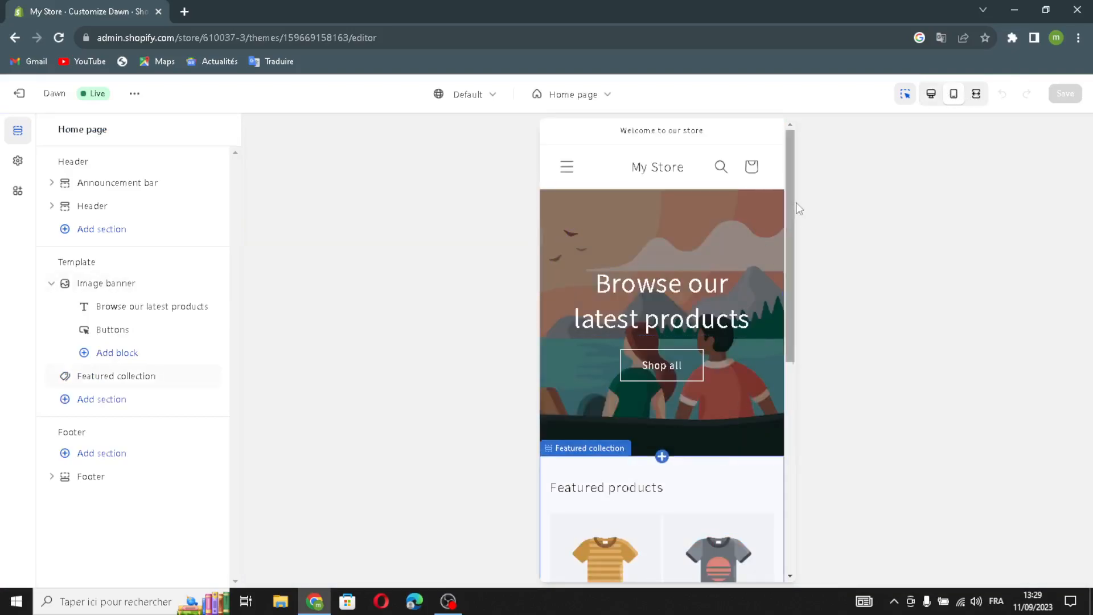
pyautogui.click(976, 107)
pyautogui.click(924, 103)
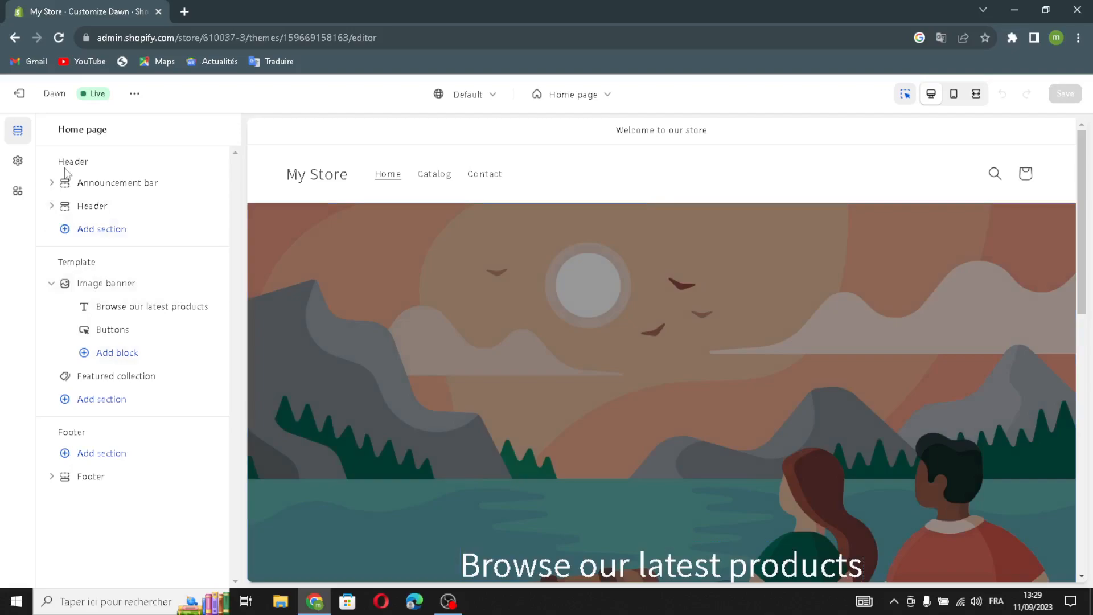
# - Set the announcement bar's color scheme to Scheme 4
pyautogui.click(105, 185)
pyautogui.click(86, 241)
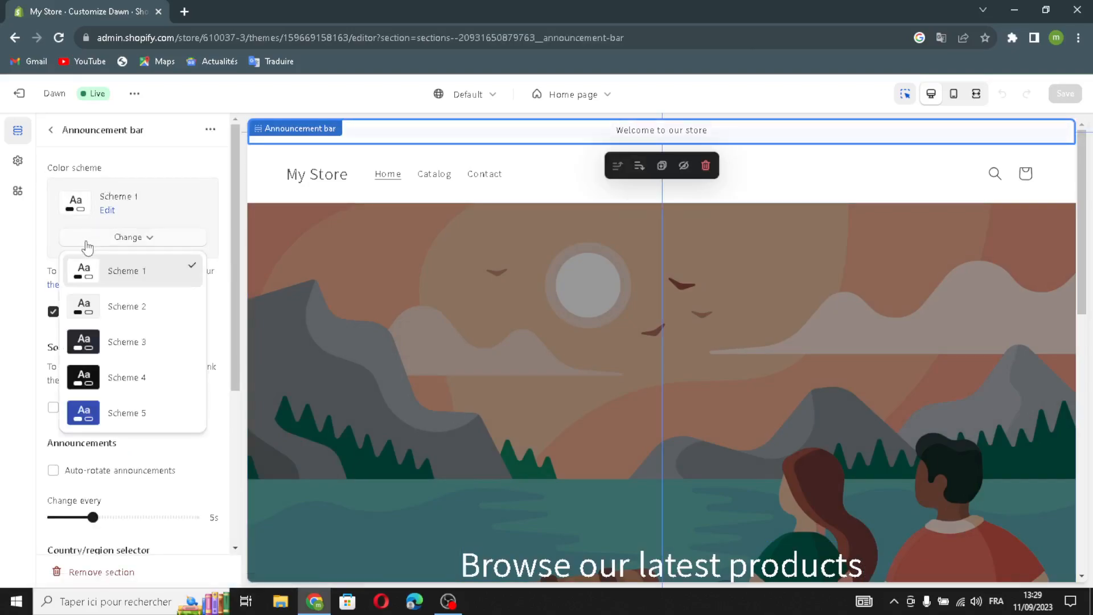
pyautogui.click(85, 367)
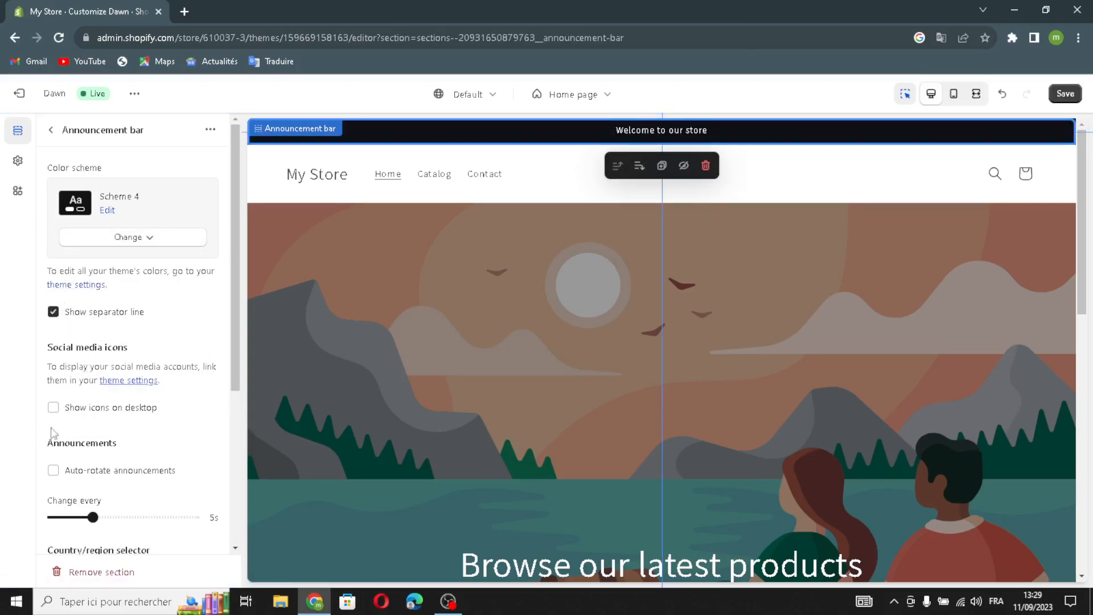
# - Enable auto-rotating announcements and the country/region selector for the announcement bar
pyautogui.click(54, 470)
pyautogui.scroll(-1, 59, 475)
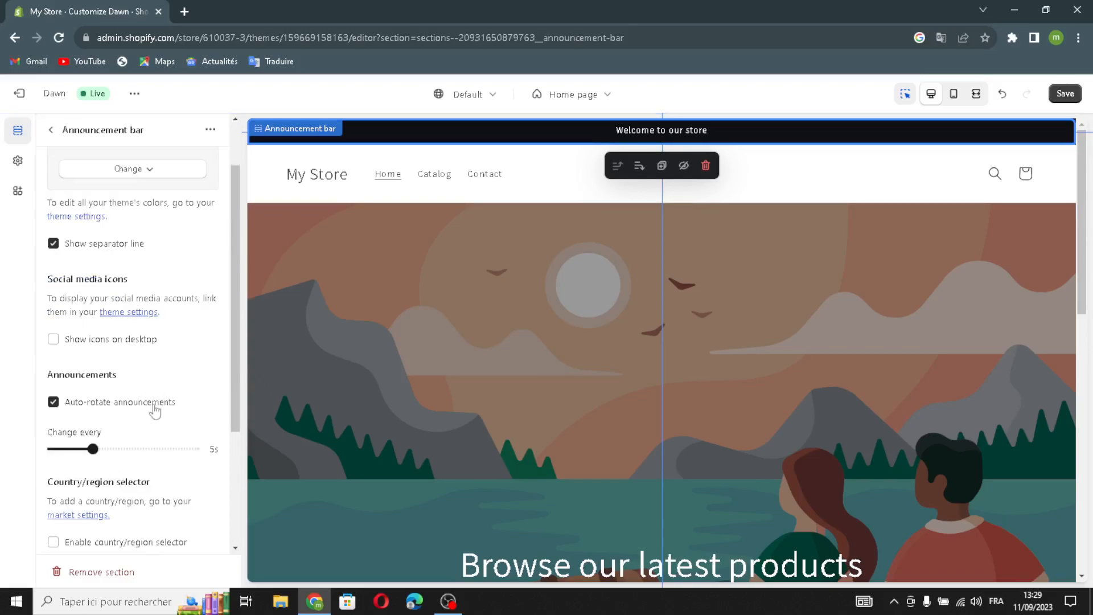
pyautogui.scroll(-1, 96, 506)
pyautogui.click(54, 477)
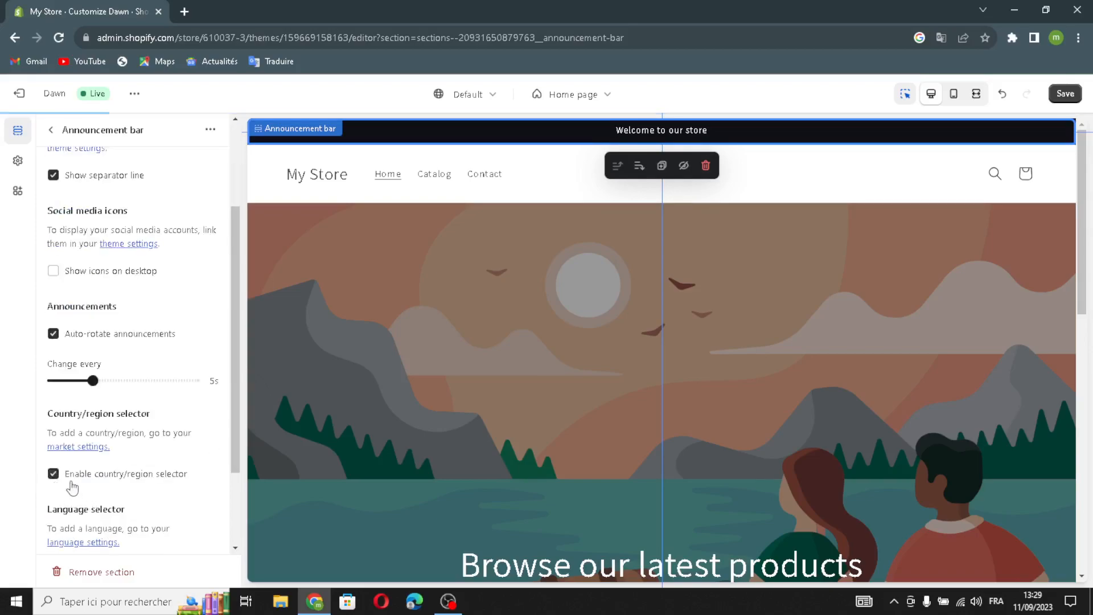
pyautogui.scroll(-2, 102, 506)
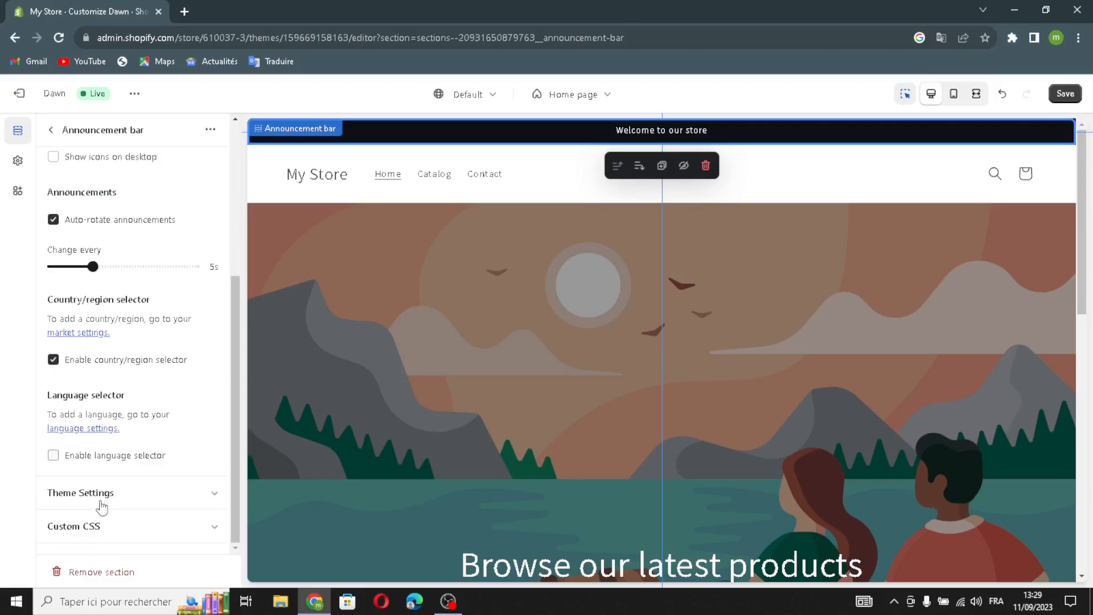
pyautogui.scroll(3, 131, 506)
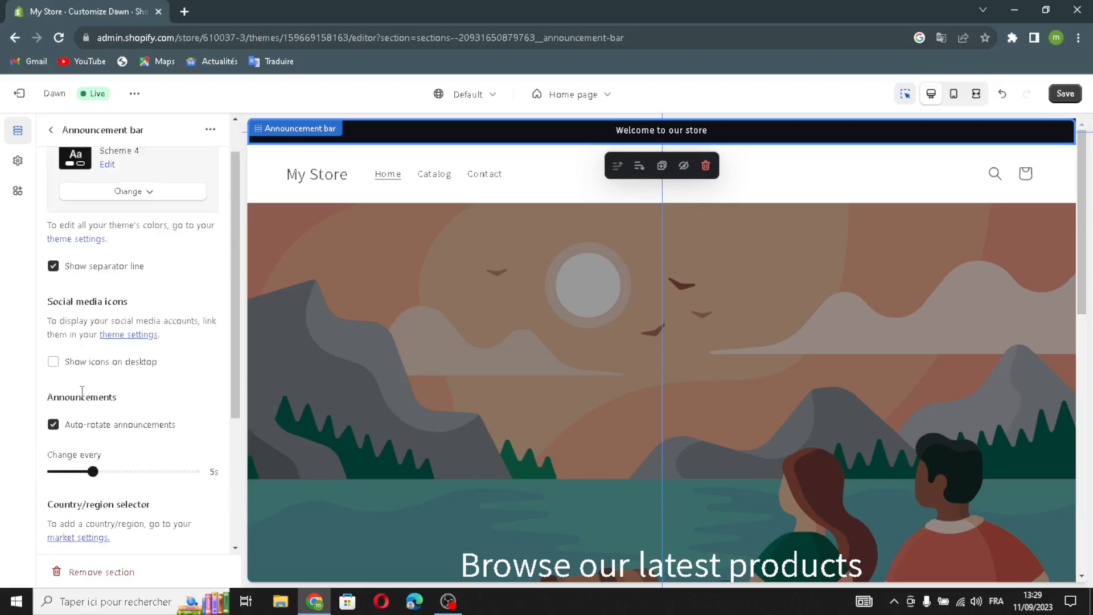
pyautogui.click(51, 130)
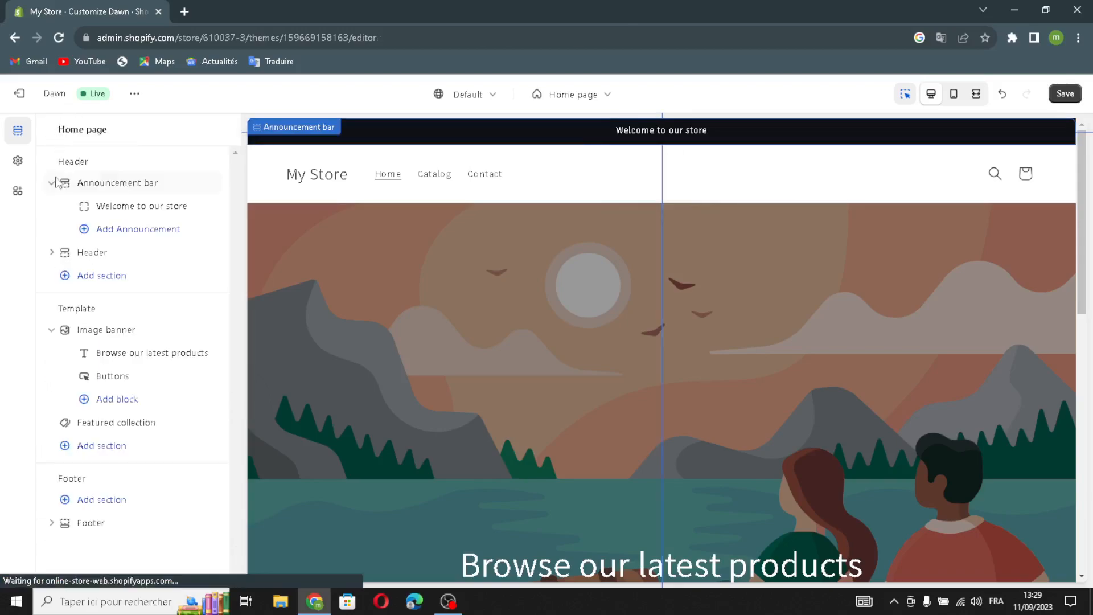
# - Link the "Welcome to our store" announcement to All collections
pyautogui.click(98, 207)
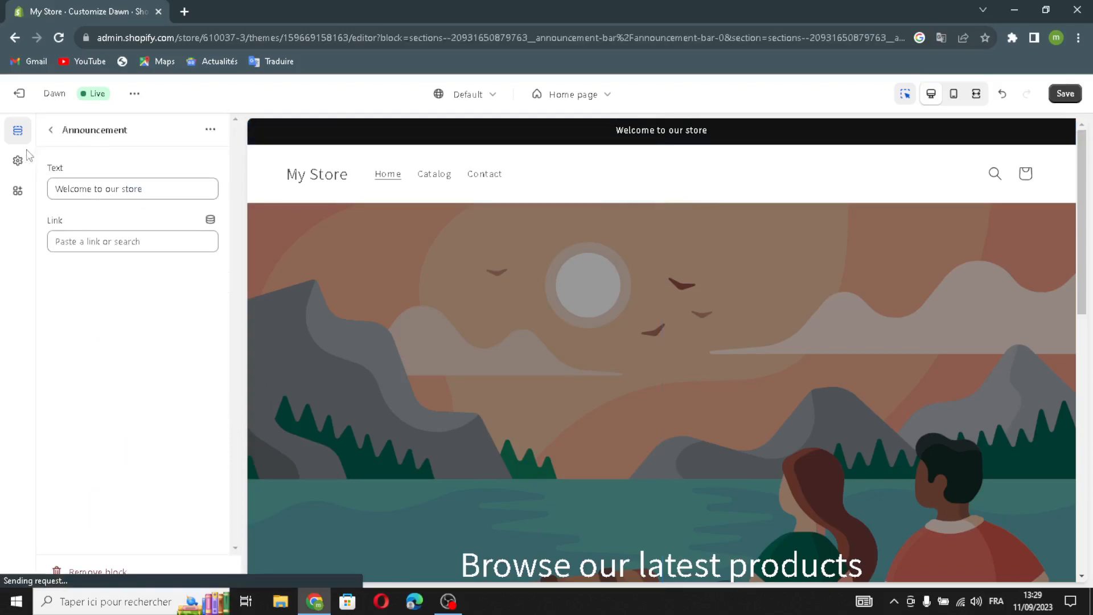
pyautogui.moveTo(152, 188); pyautogui.dragTo(176, 176)
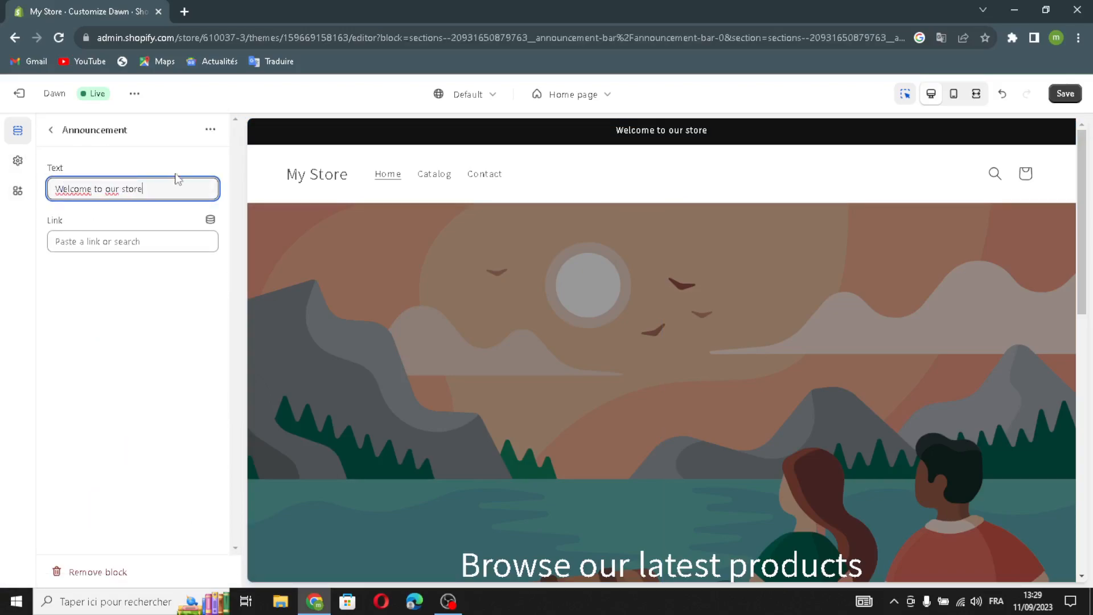
pyautogui.click(147, 248)
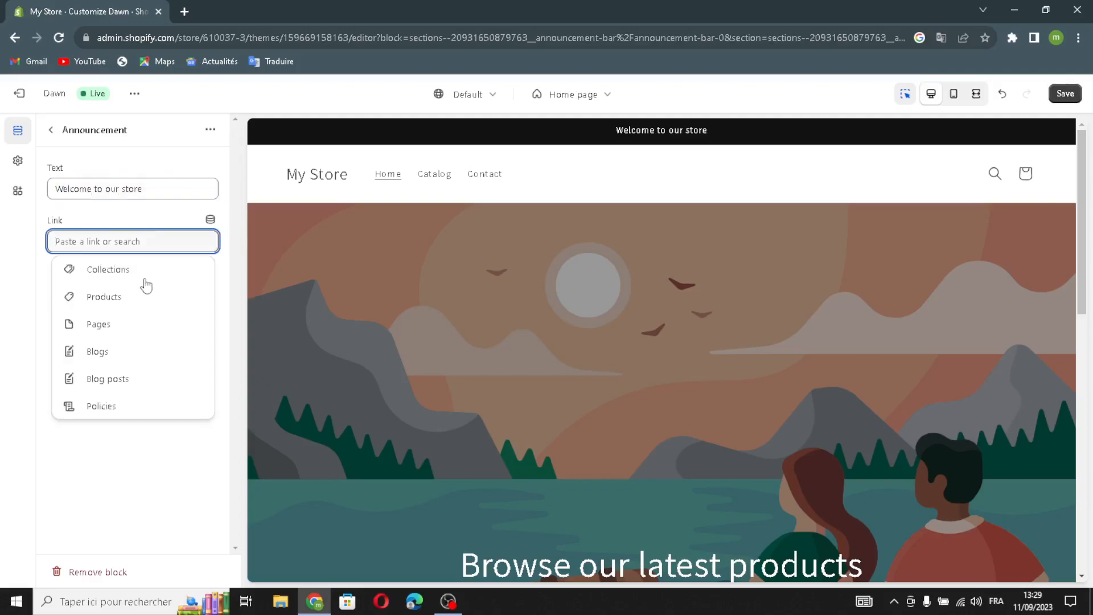
pyautogui.click(124, 268)
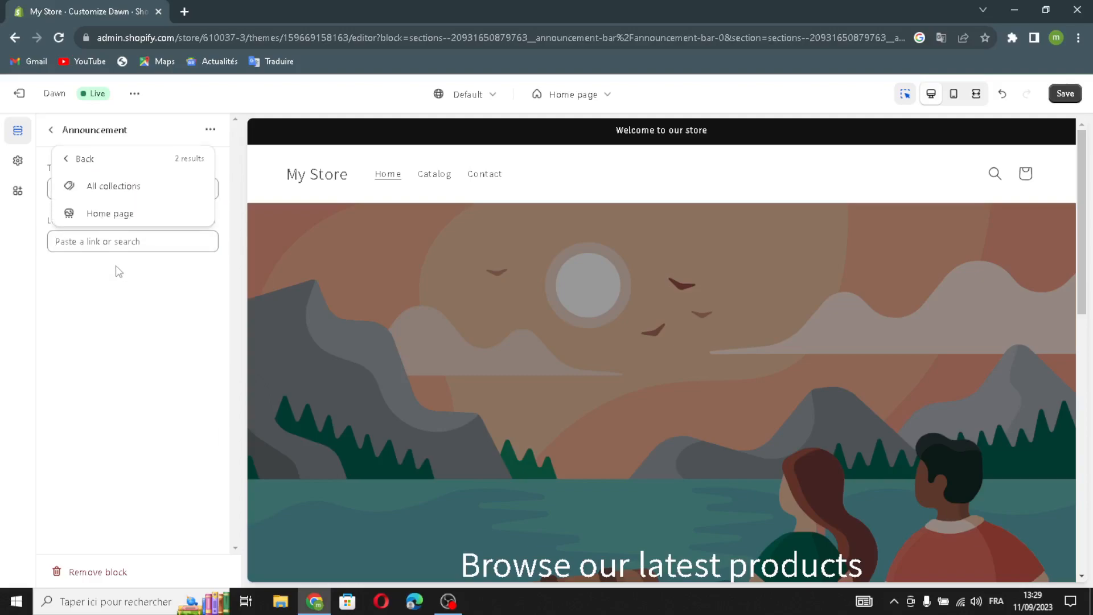
pyautogui.click(84, 188)
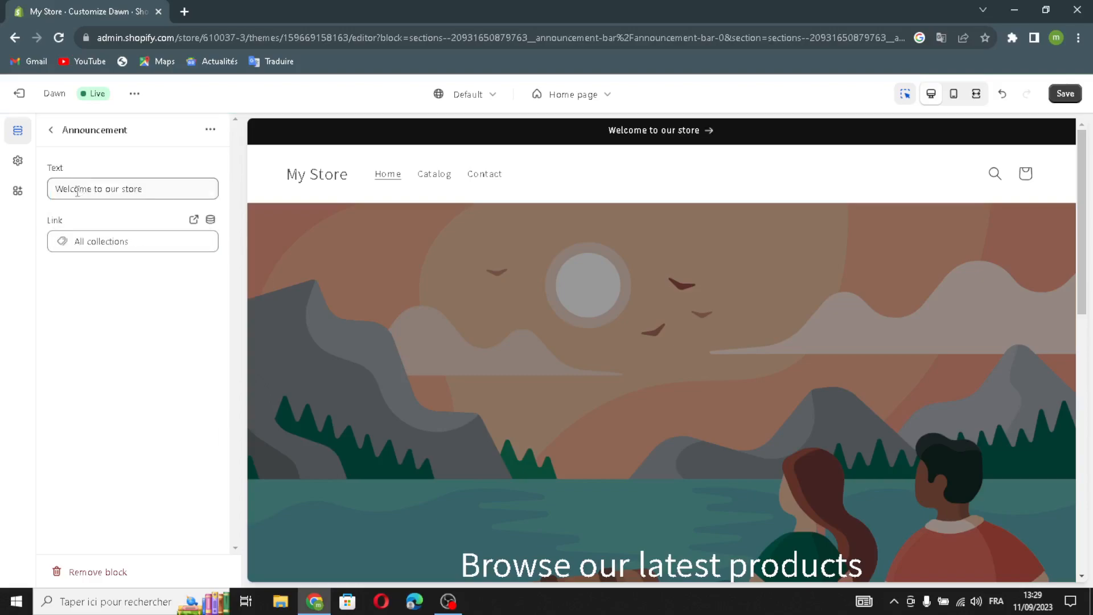
pyautogui.click(51, 130)
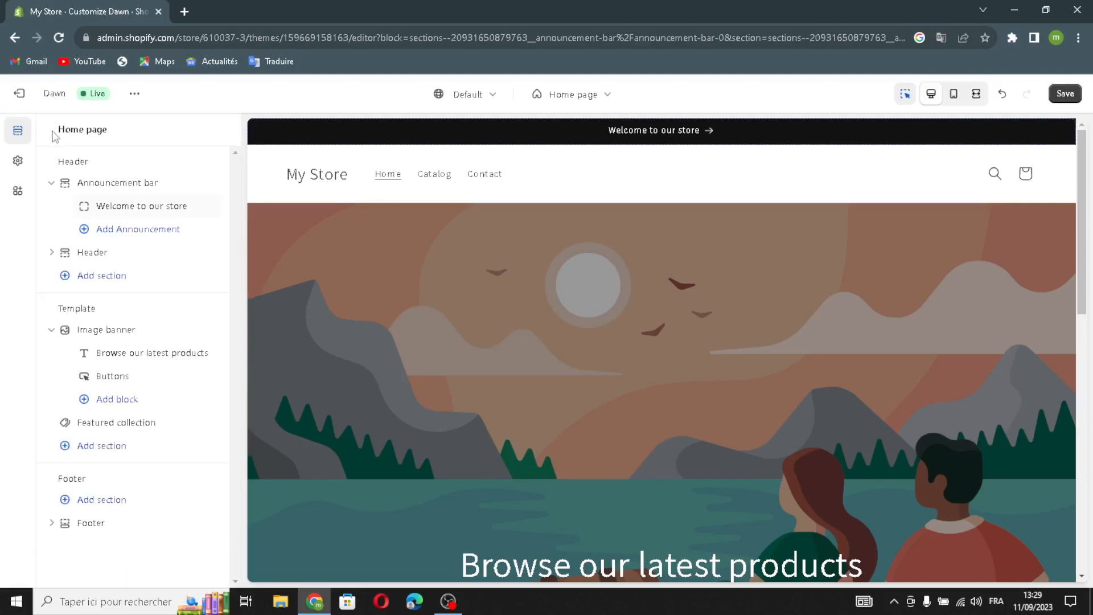
# - Set the header's desktop logo position to Top center
pyautogui.click(95, 257)
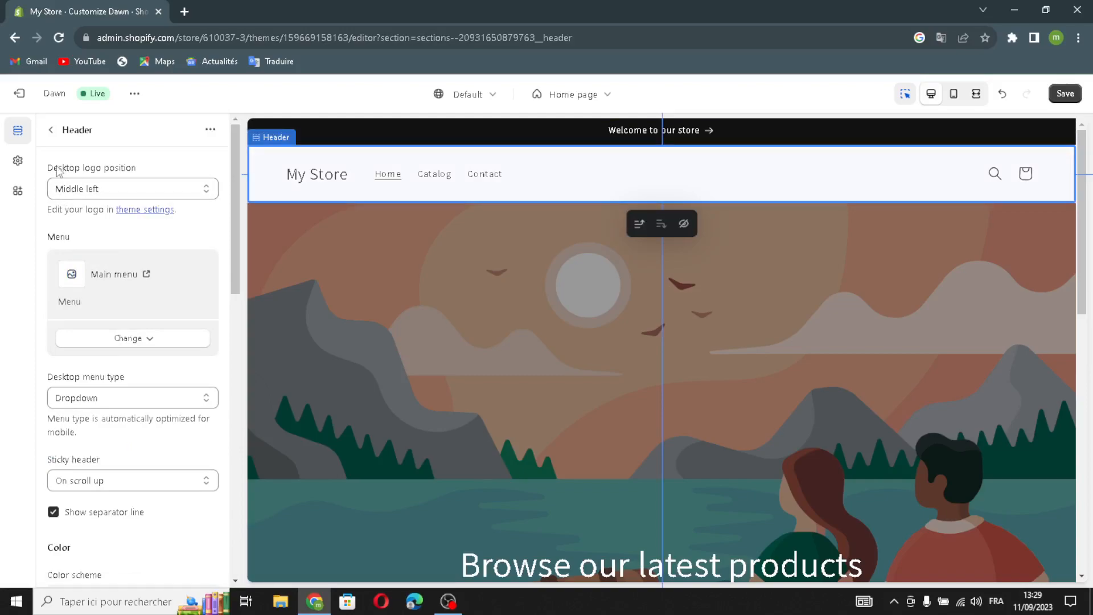
pyautogui.click(68, 191)
pyautogui.click(56, 219)
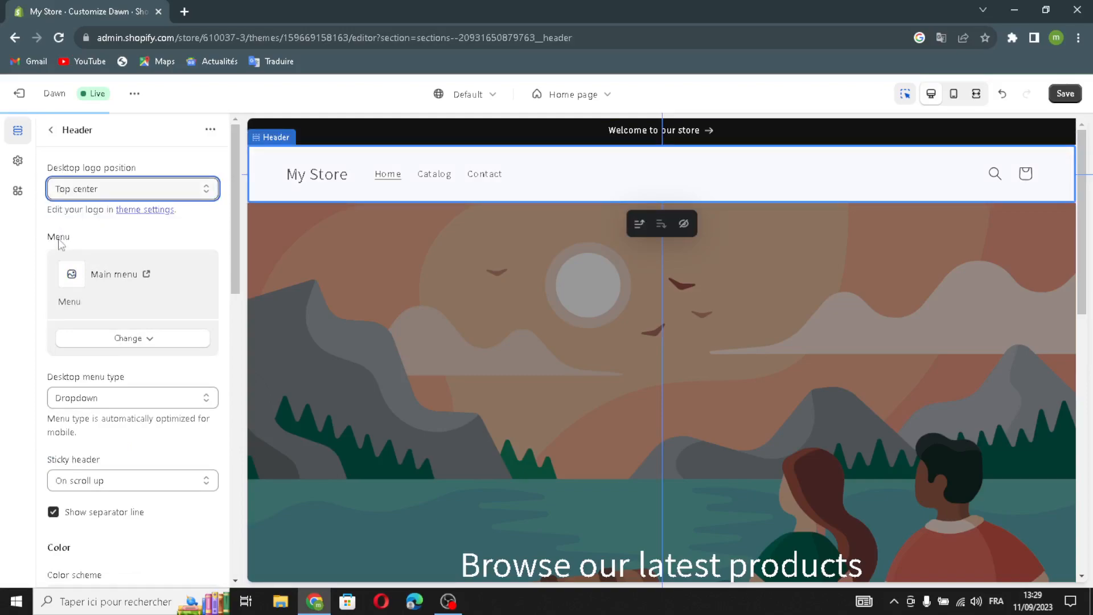
# - Examine the header's options for changing the menu, the desktop menu type and the sticky header behavior
pyautogui.click(127, 341)
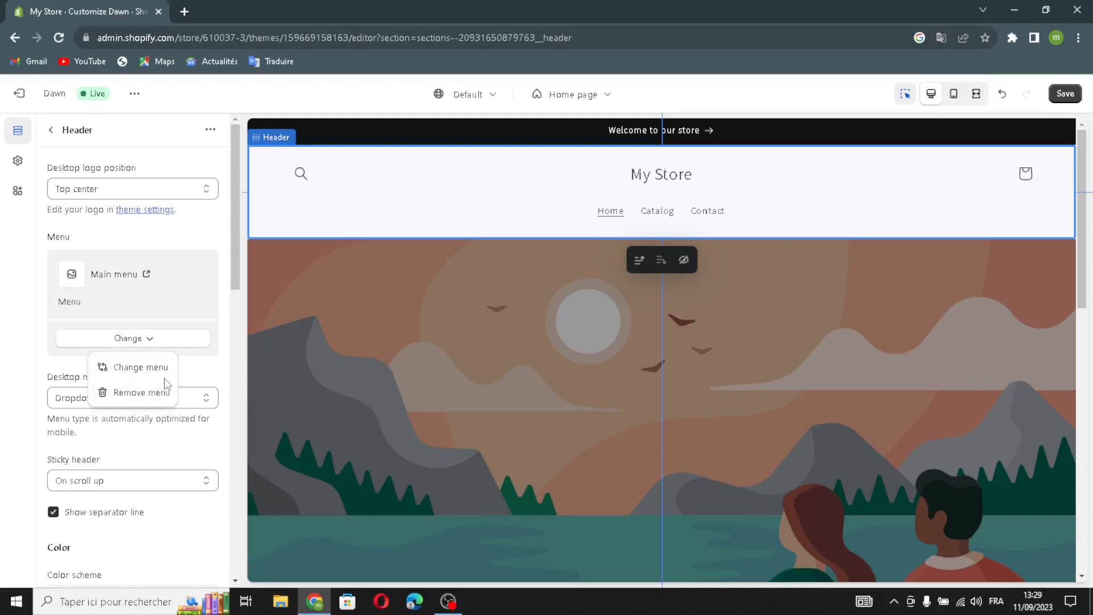
pyautogui.click(183, 374)
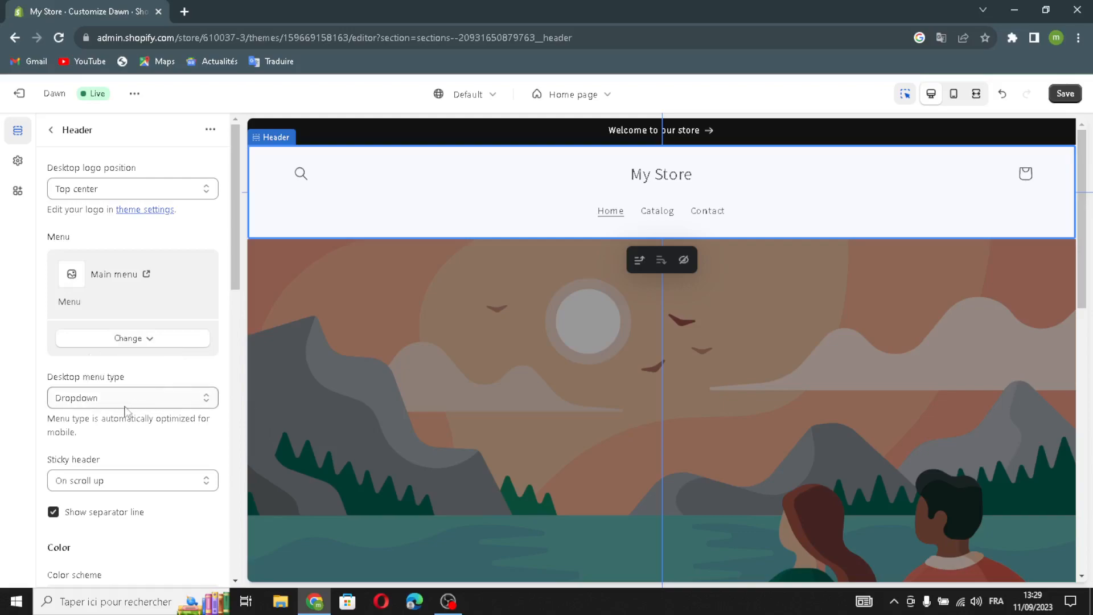
pyautogui.click(71, 403)
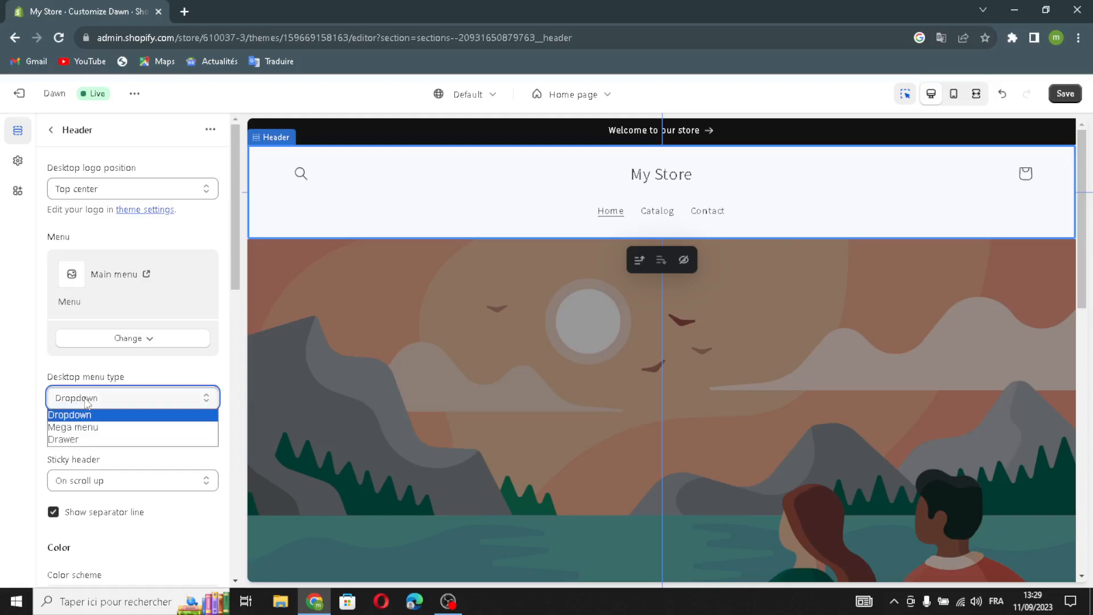
pyautogui.click(84, 397)
pyautogui.click(85, 398)
pyautogui.scroll(-1, 105, 426)
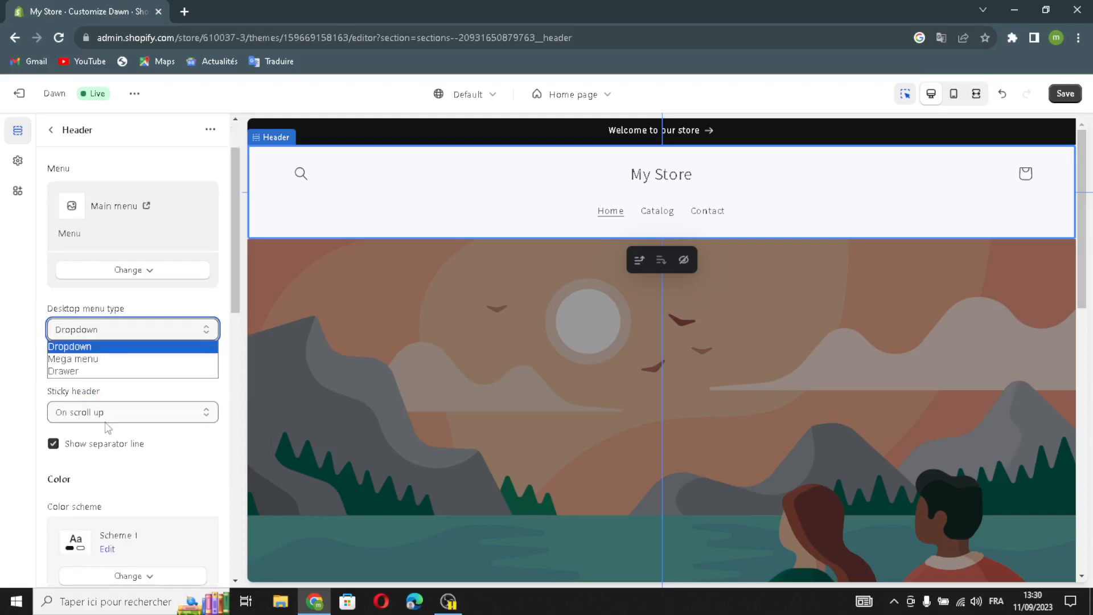
pyautogui.click(87, 418)
pyautogui.click(87, 415)
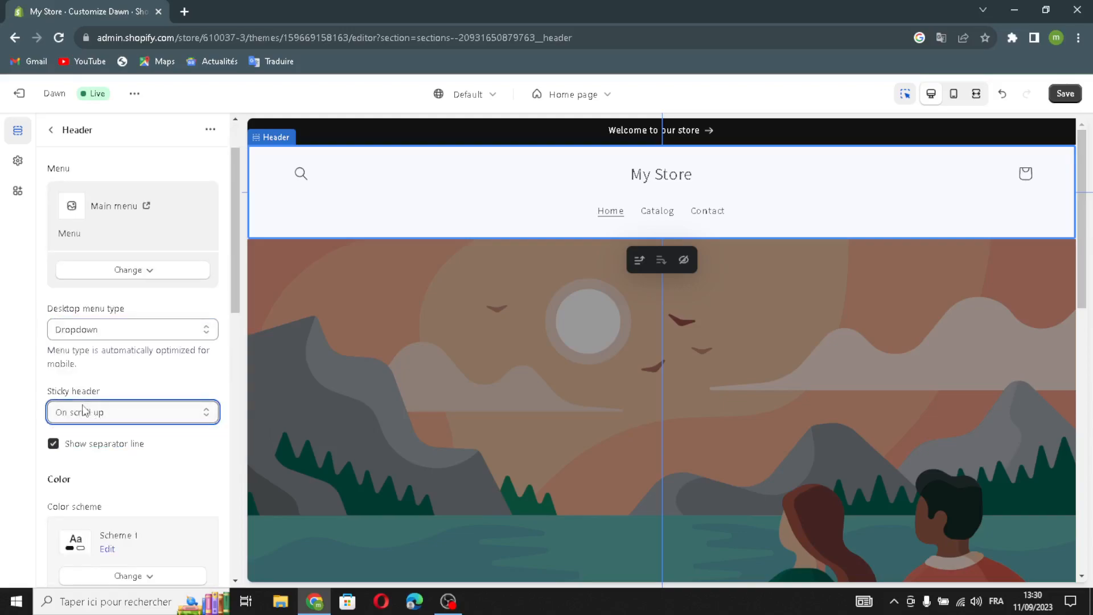
# - Examine the header's separator line, color scheme, country/region and language selector, mobile logo position, margin and padding options
pyautogui.click(62, 449)
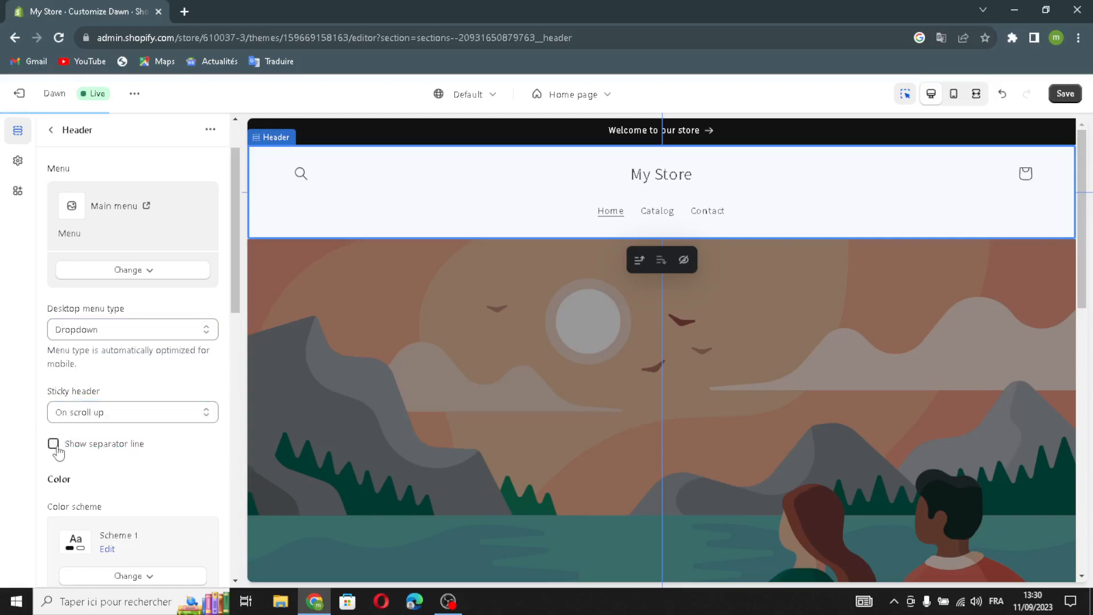
pyautogui.click(61, 449)
pyautogui.scroll(-2, 66, 444)
pyautogui.scroll(-1, 62, 359)
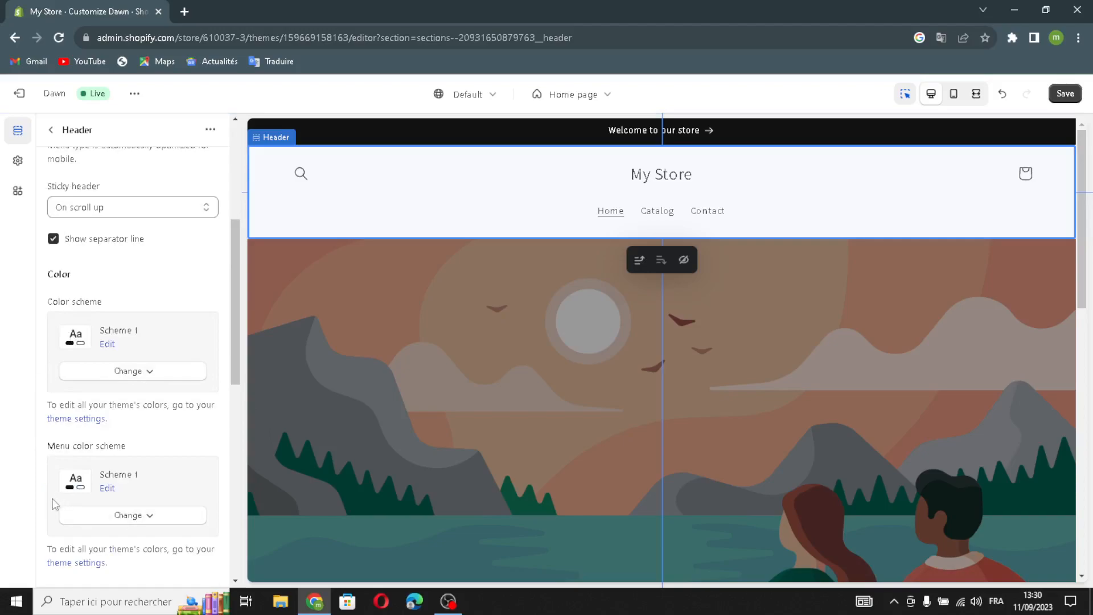
pyautogui.scroll(-6, 100, 444)
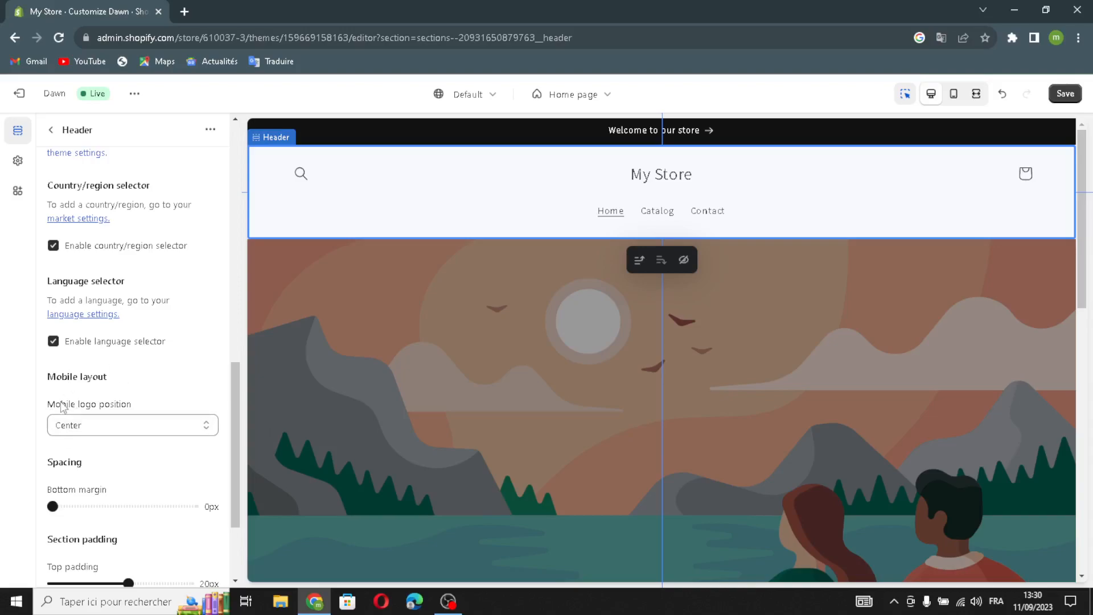
pyautogui.scroll(-1, 104, 419)
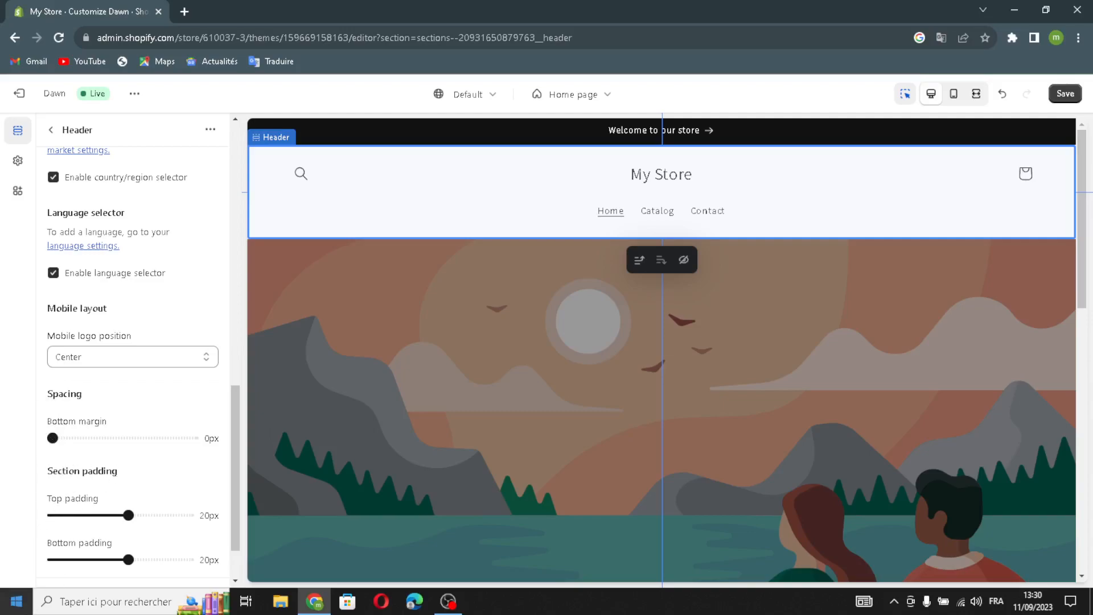
pyautogui.scroll(-1, 89, 564)
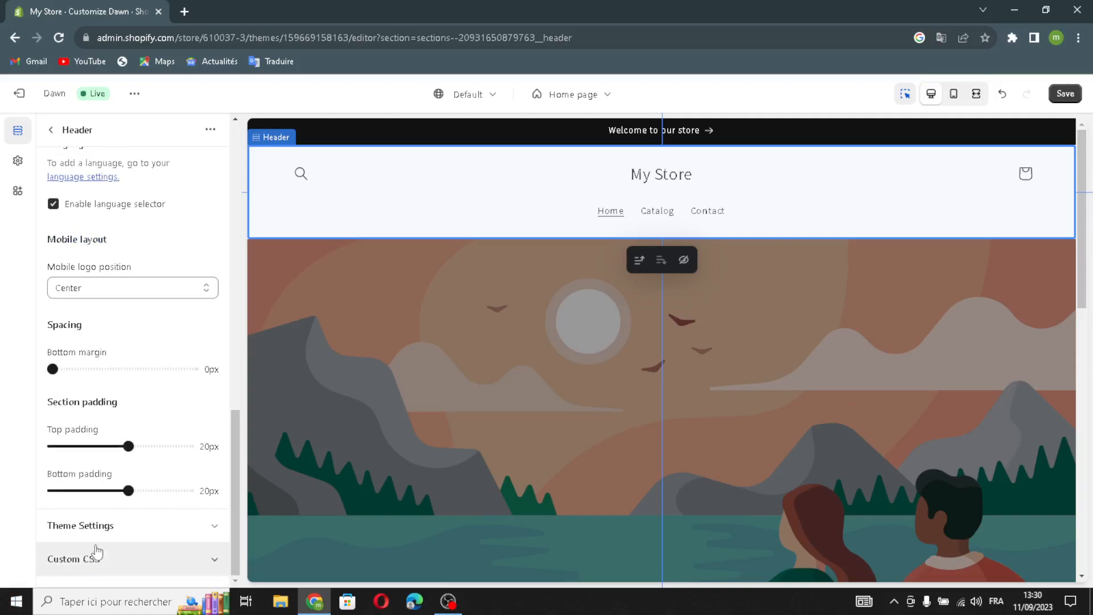
# - Examine the header's theme settings, including search suggestions, cart type, the social media link fields and the logo options
pyautogui.click(102, 528)
pyautogui.scroll(-2, 102, 532)
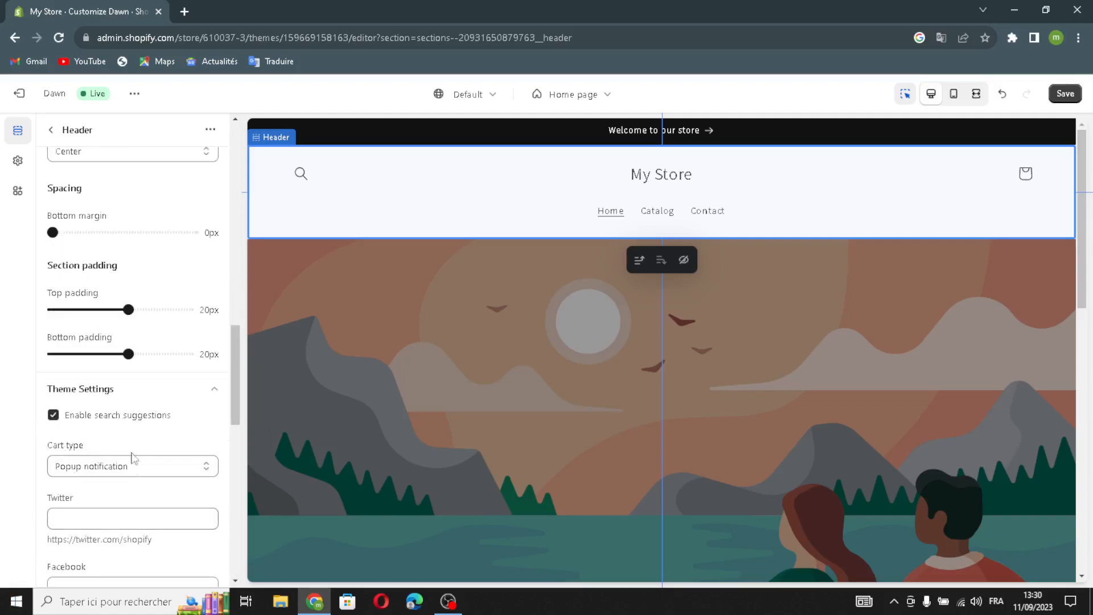
pyautogui.scroll(-4, 126, 506)
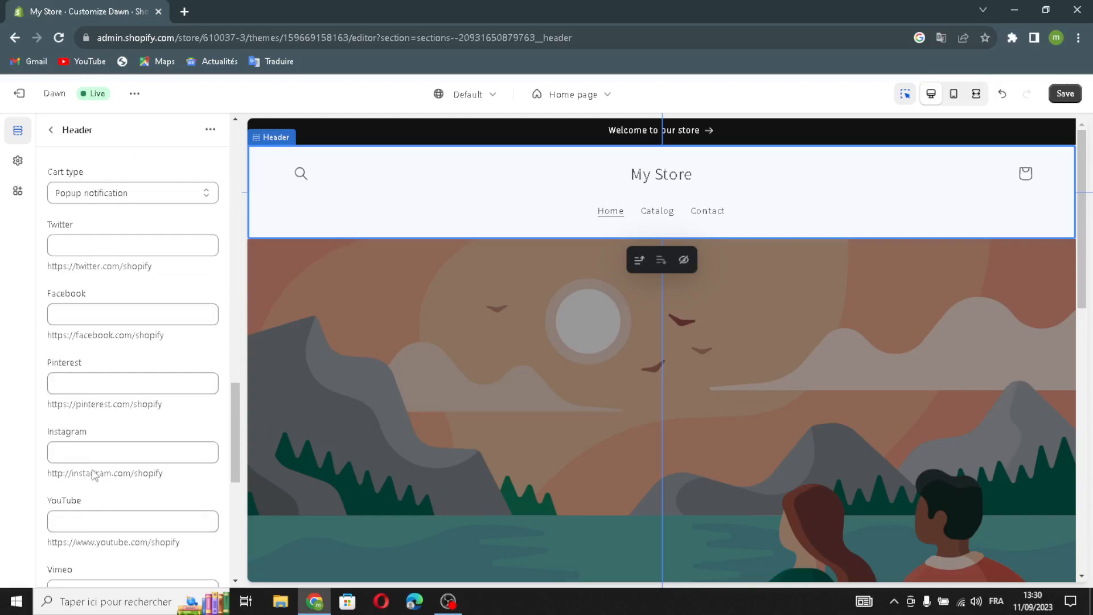
pyautogui.click(148, 241)
pyautogui.click(94, 320)
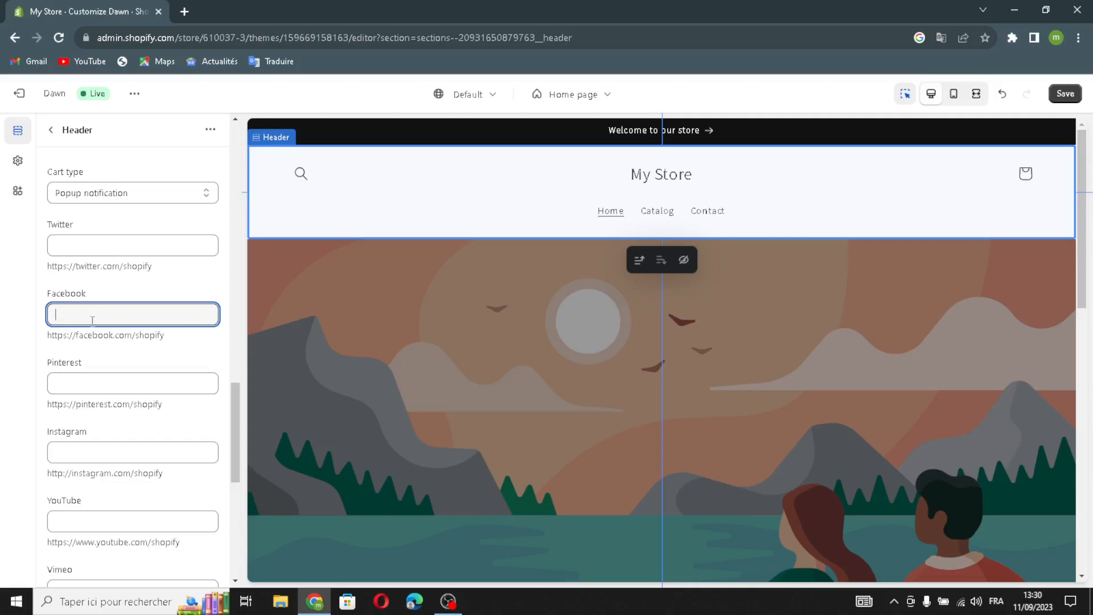
pyautogui.moveTo(234, 436); pyautogui.dragTo(174, 466)
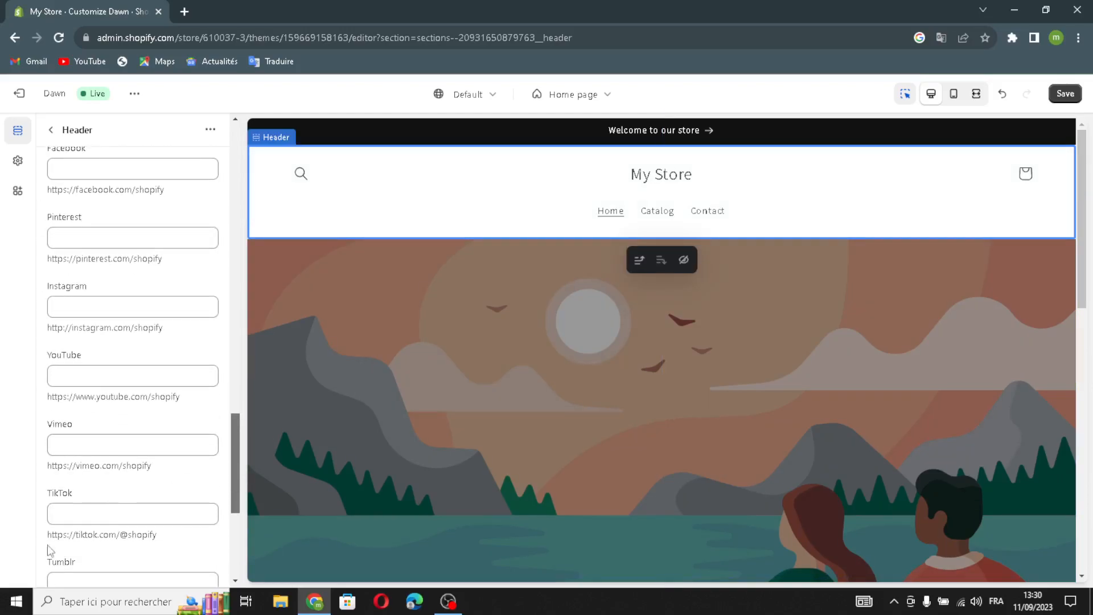
pyautogui.moveTo(235, 452); pyautogui.dragTo(234, 514)
# - Open the image selection for the header logo and search Google Images in a new tab for "printable art and posters logo ideas"
pyautogui.click(133, 485)
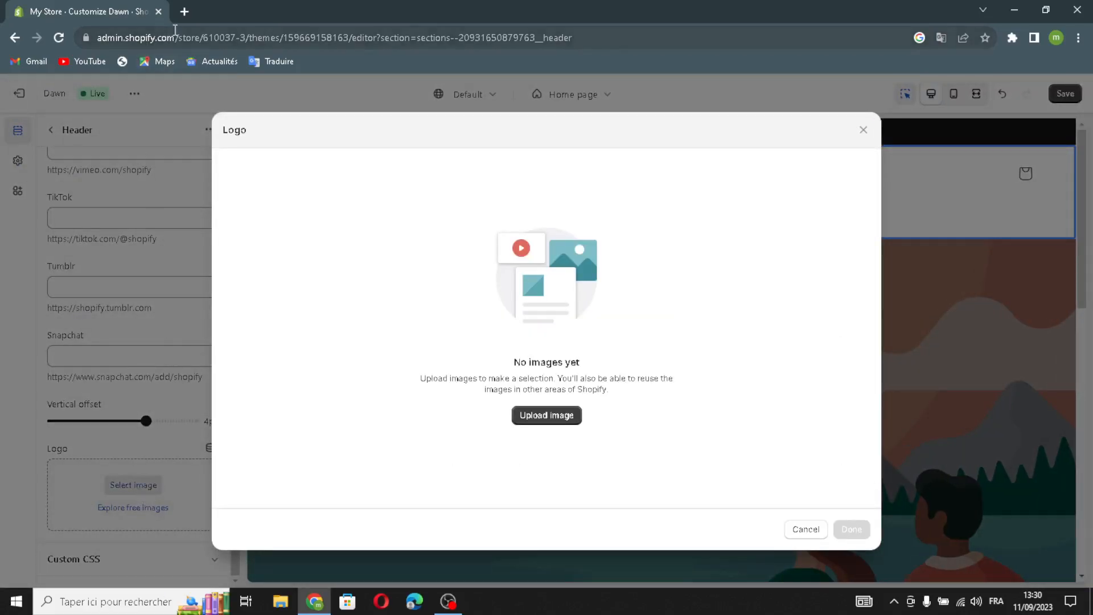
pyautogui.click(185, 19)
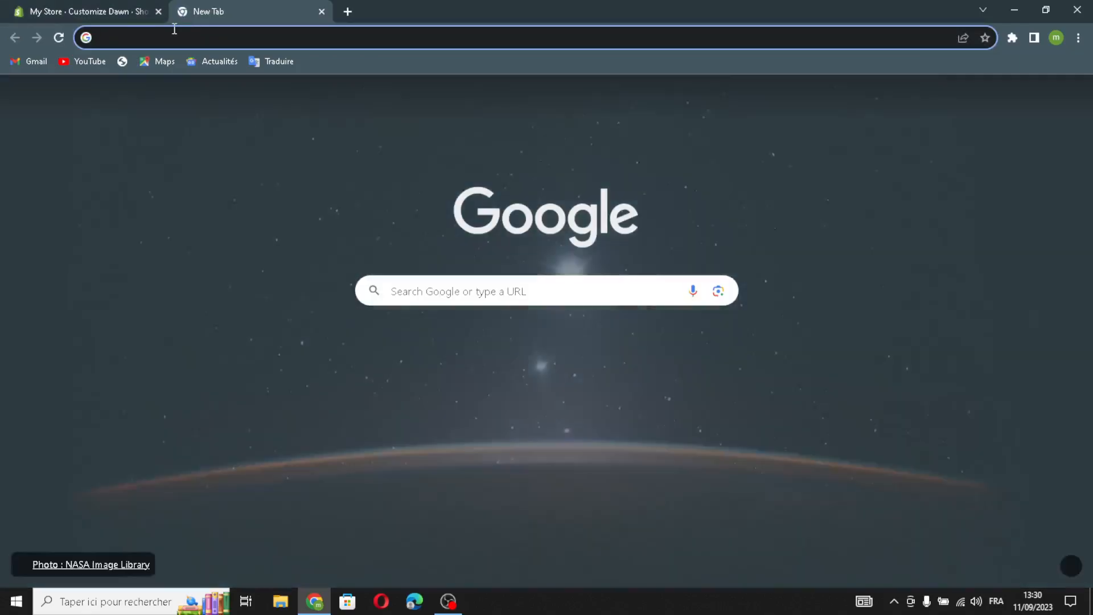
pyautogui.write('pr')
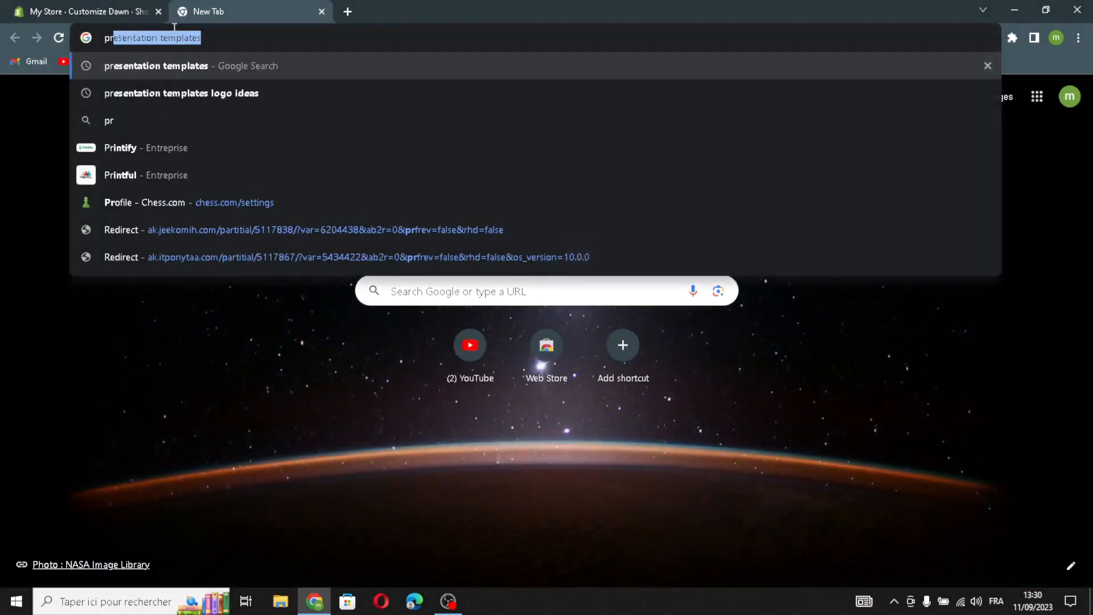
pyautogui.write('intabl')
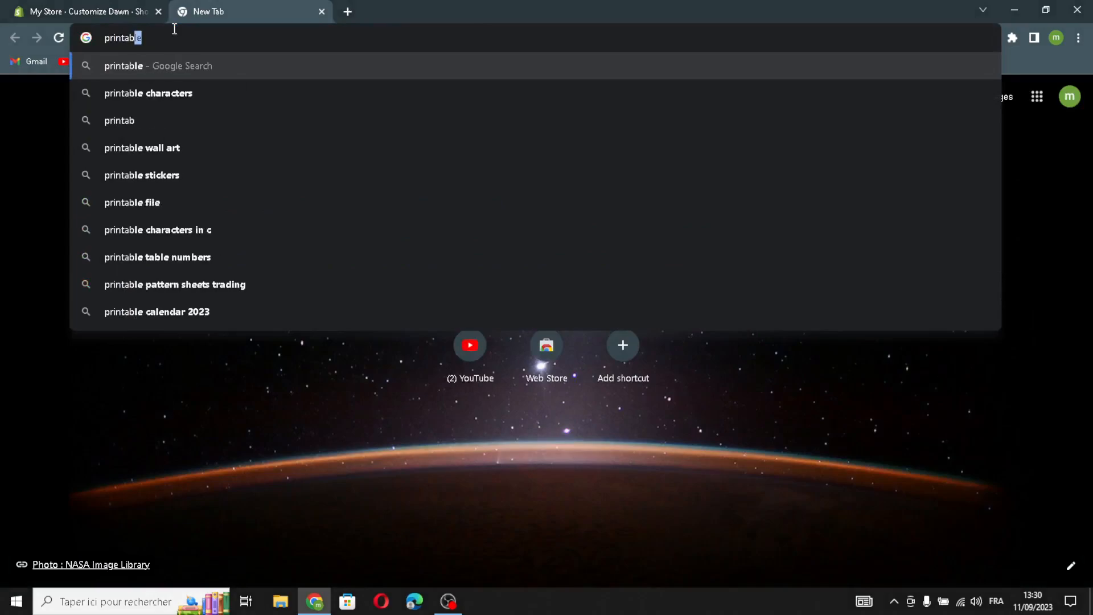
pyautogui.write('e a')
pyautogui.write('r')
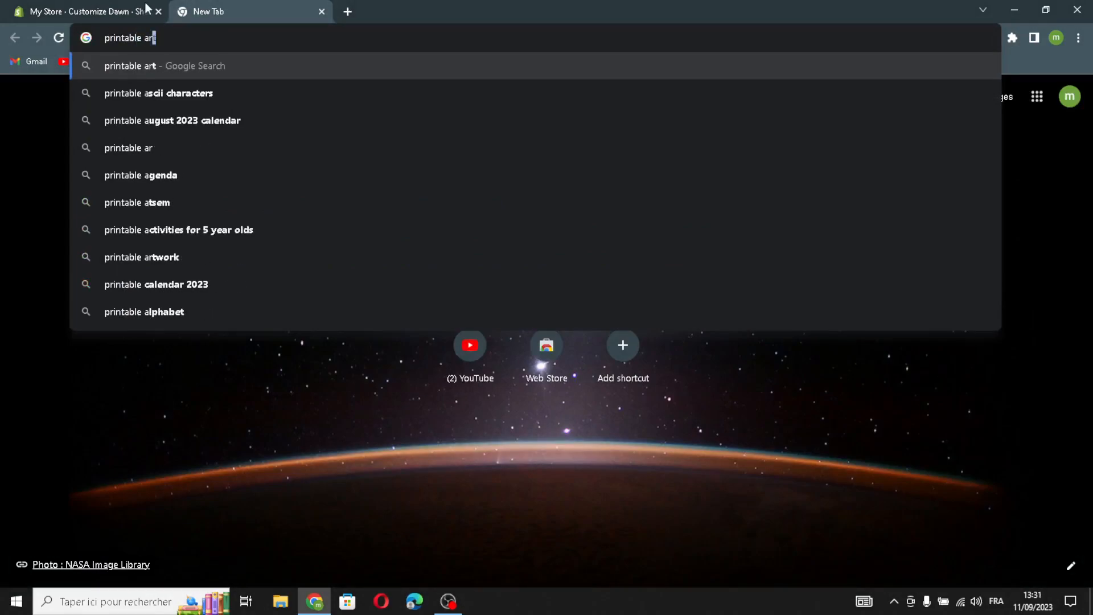
pyautogui.write('t and ')
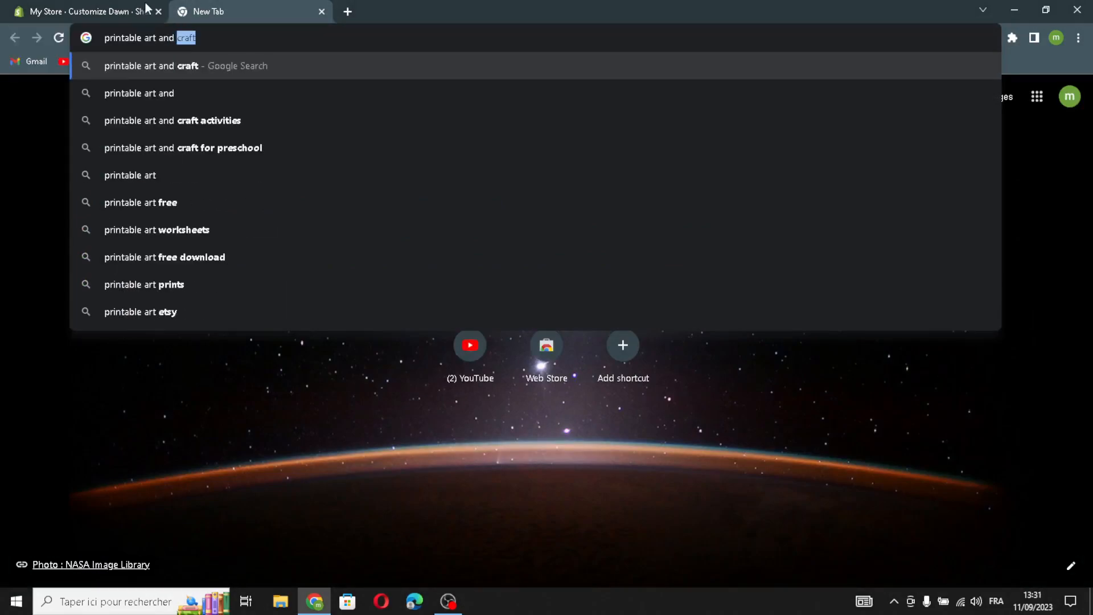
pyautogui.write('poster')
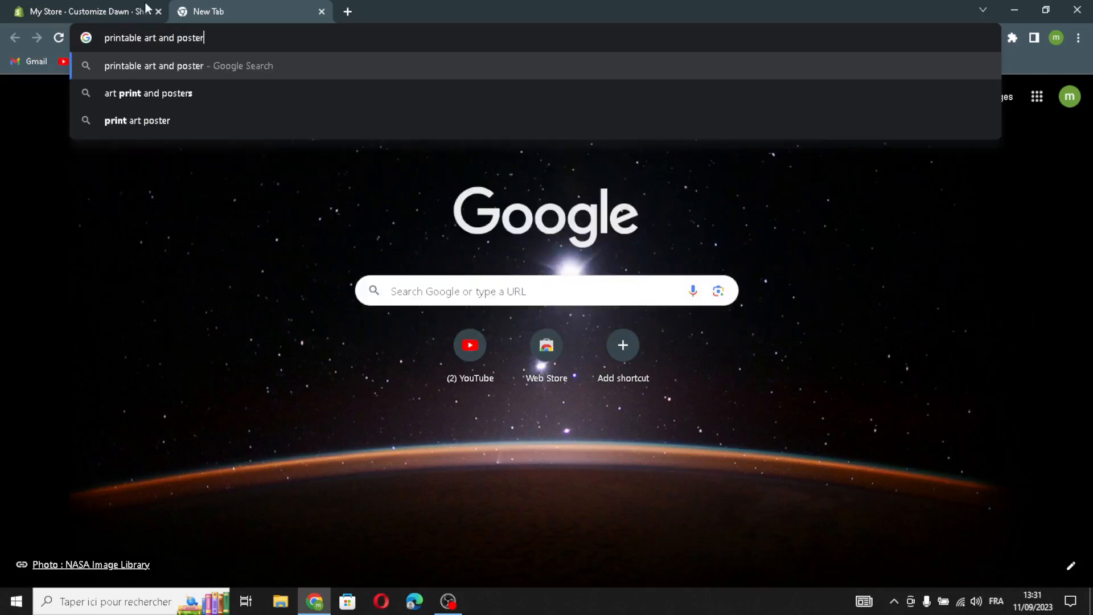
pyautogui.write('s logo ')
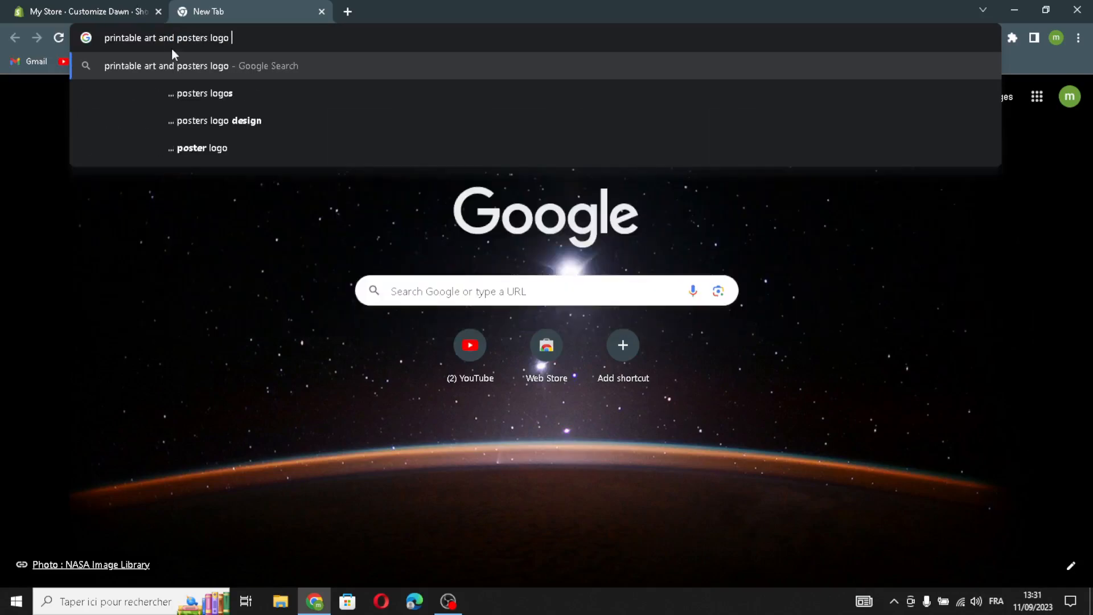
pyautogui.write('ideas')
pyautogui.press('Return')
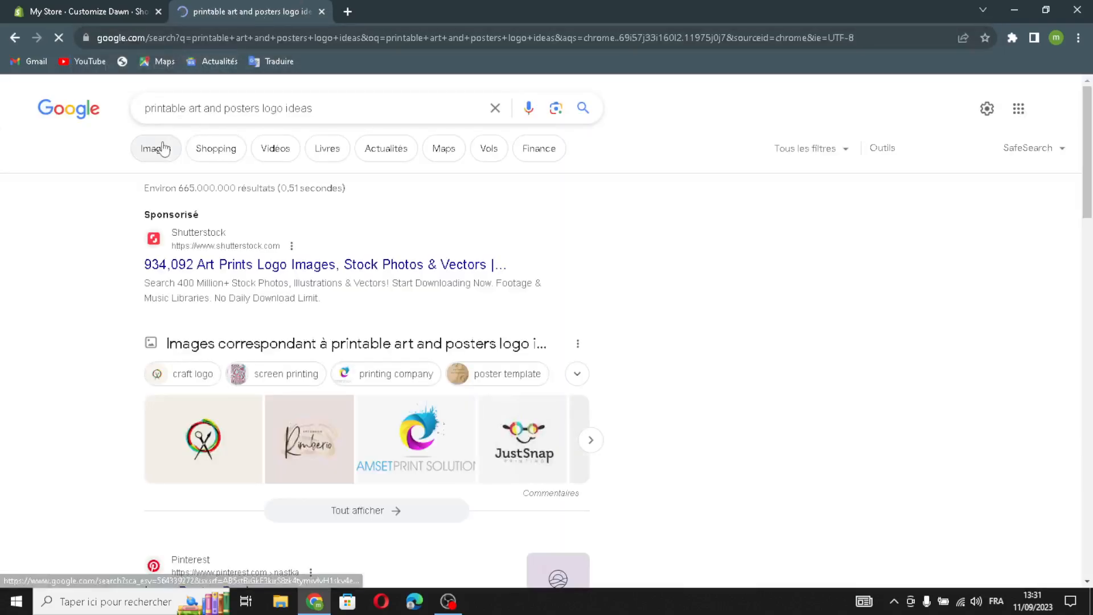
pyautogui.click(164, 147)
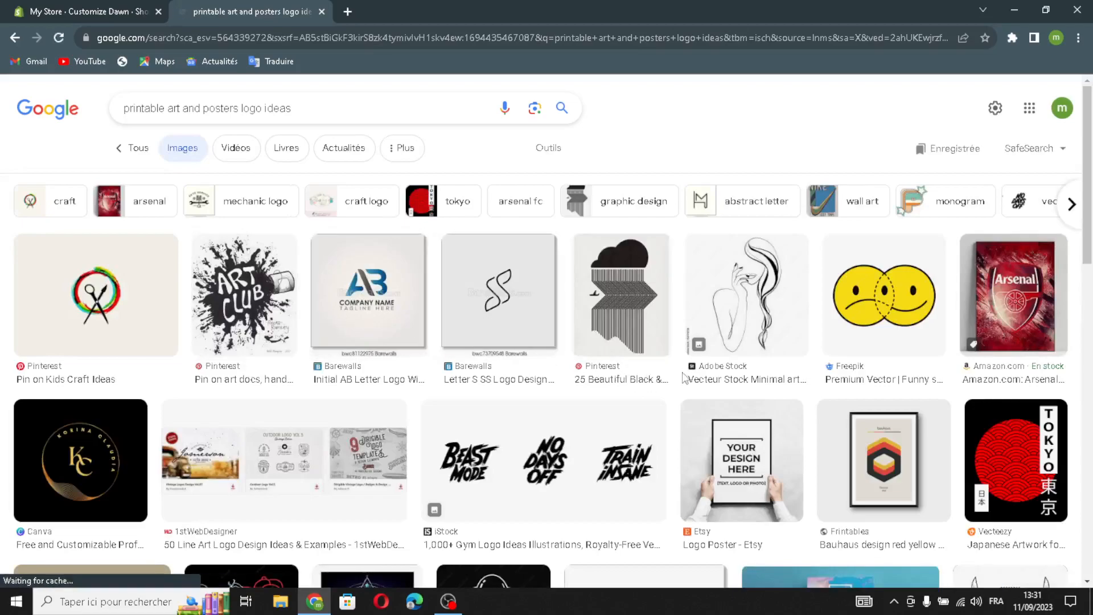
# - Upload the black-and-white "Art Club" splatter image from the Google results and apply it as the header logo
pyautogui.click(394, 303)
pyautogui.moveTo(394, 303); pyautogui.dragTo(399, 236)
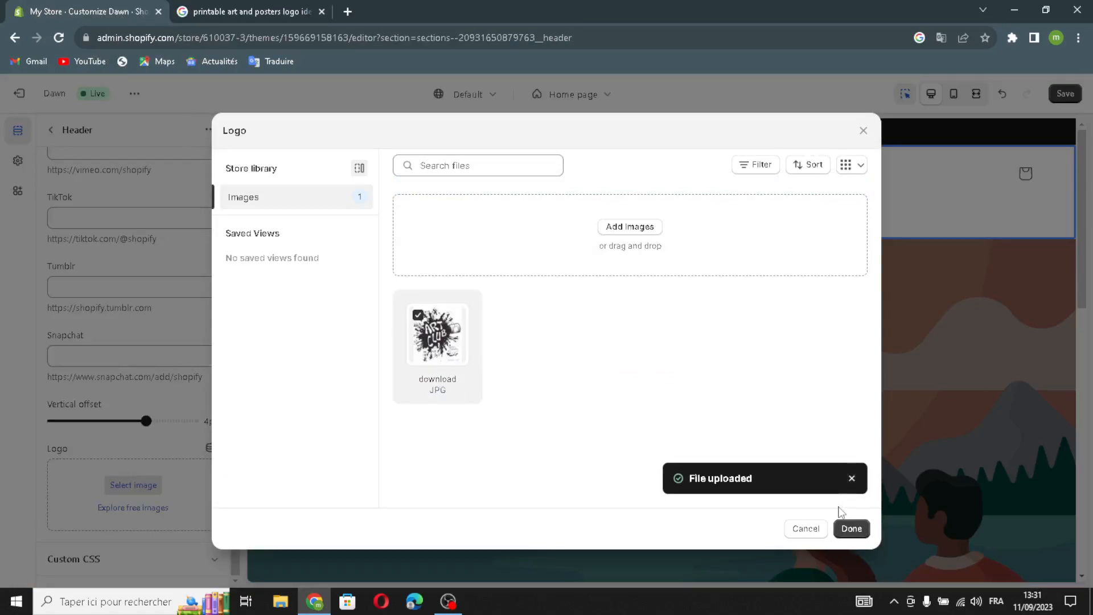
pyautogui.click(845, 527)
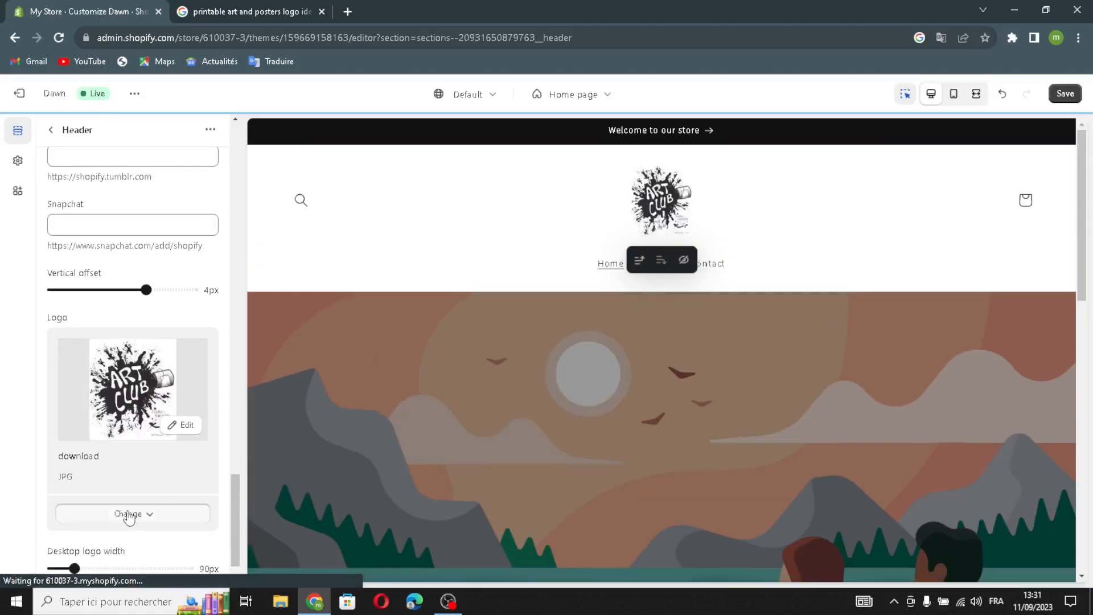
pyautogui.click(128, 514)
pyautogui.click(128, 515)
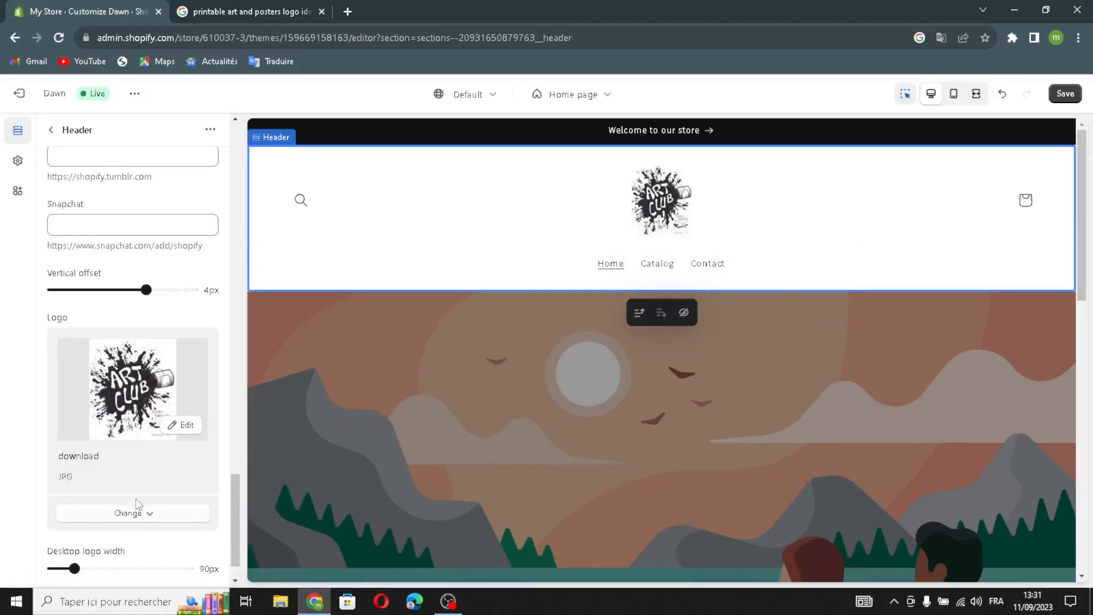
pyautogui.scroll(-1, 114, 387)
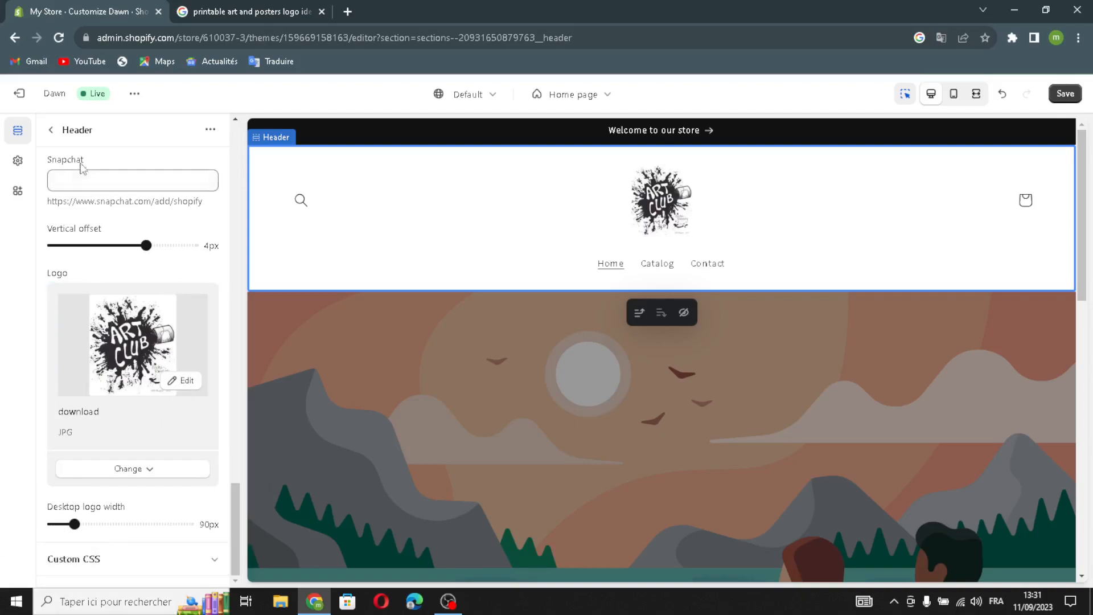
# - Open the image selection for the Image banner's first image and search Google Images for "printable art and posters"
pyautogui.click(57, 131)
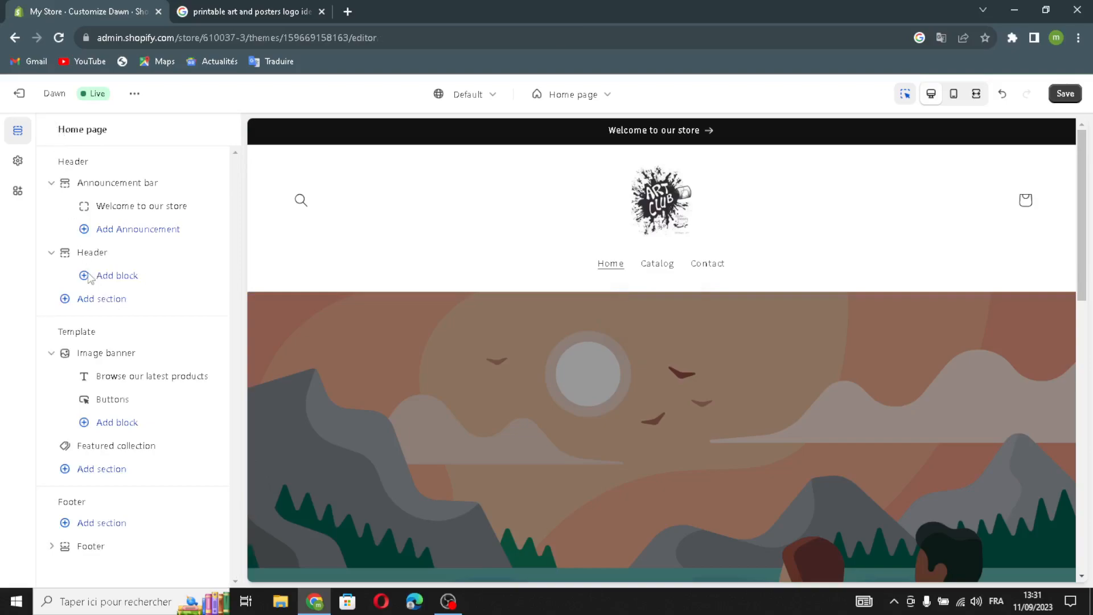
pyautogui.moveTo(103, 378)
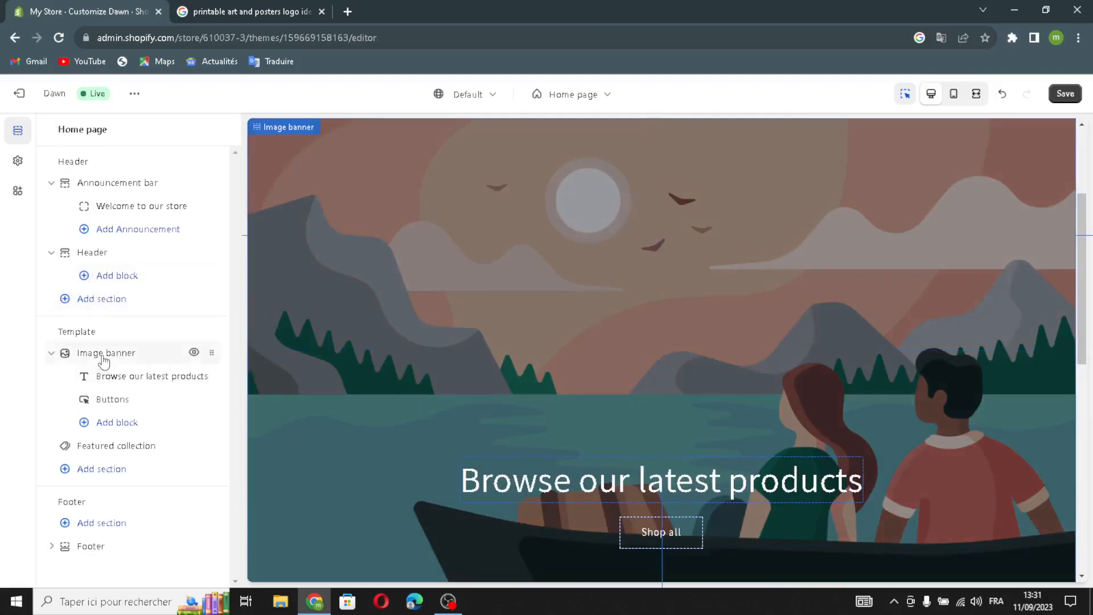
pyautogui.click(101, 354)
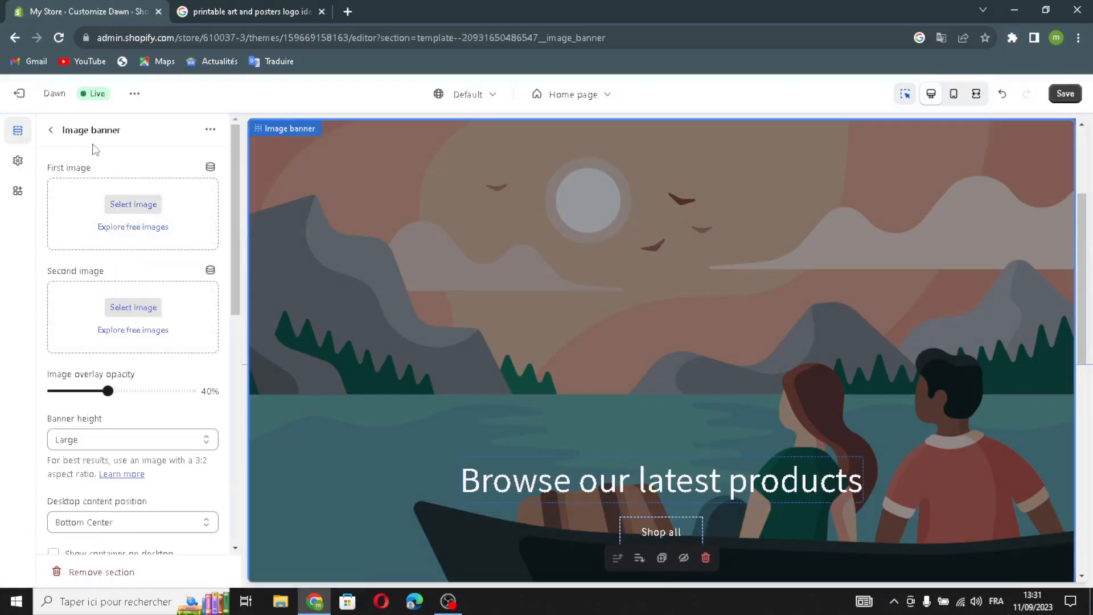
pyautogui.click(128, 206)
pyautogui.click(251, 11)
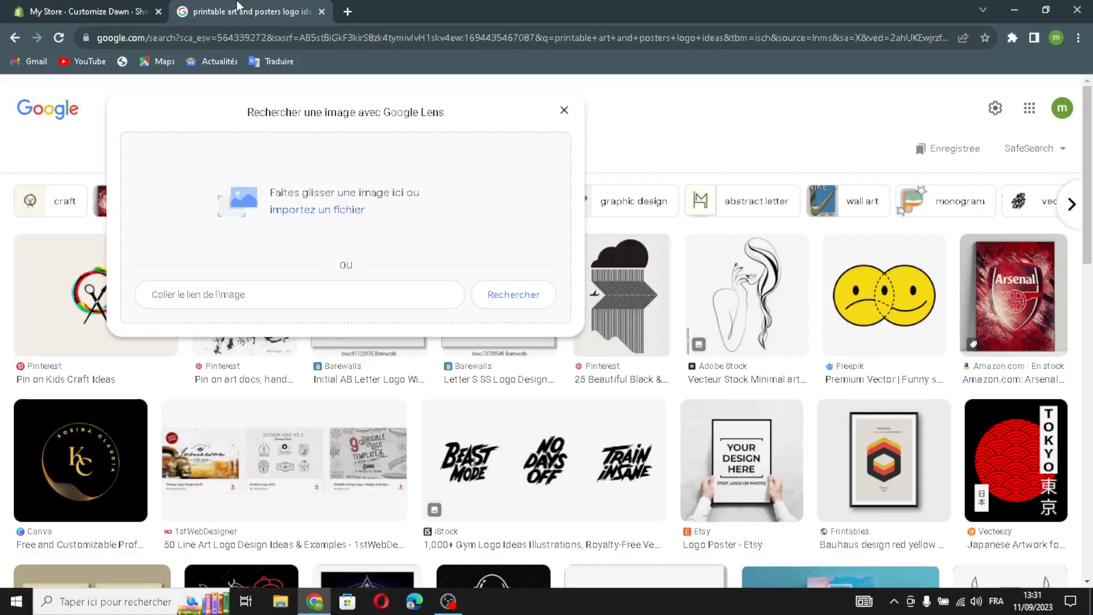
pyautogui.click(559, 112)
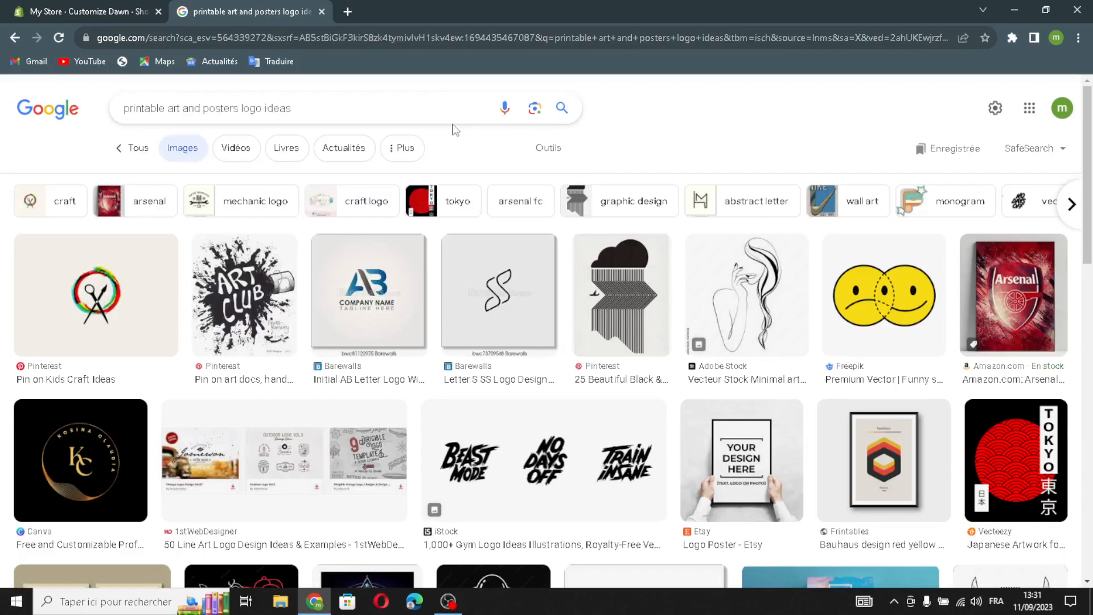
pyautogui.moveTo(317, 108); pyautogui.dragTo(244, 102)
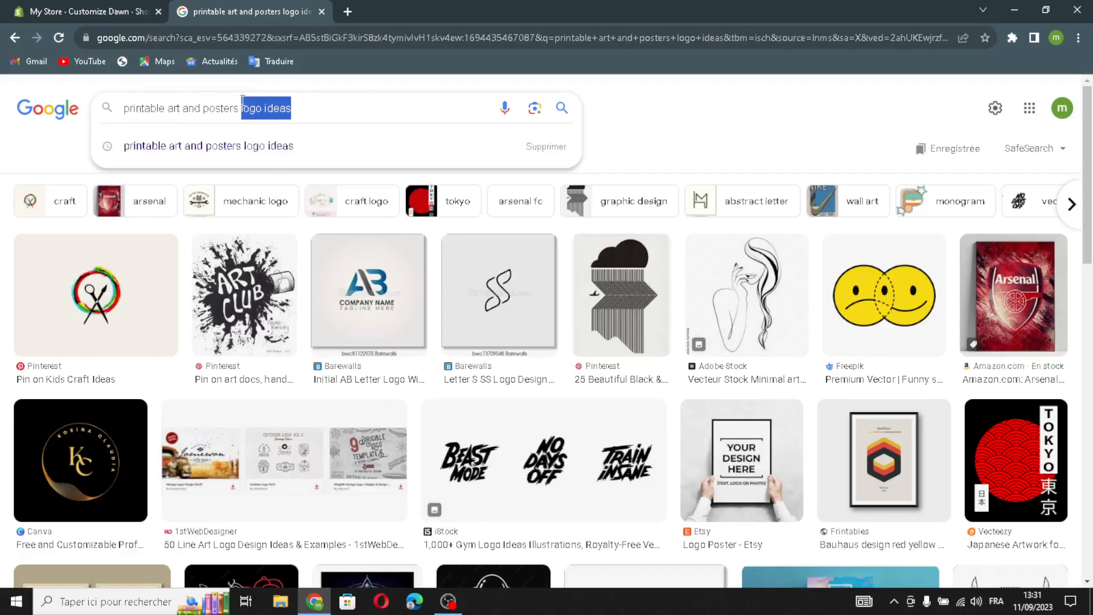
pyautogui.press('BackSpace')
pyautogui.press('Return')
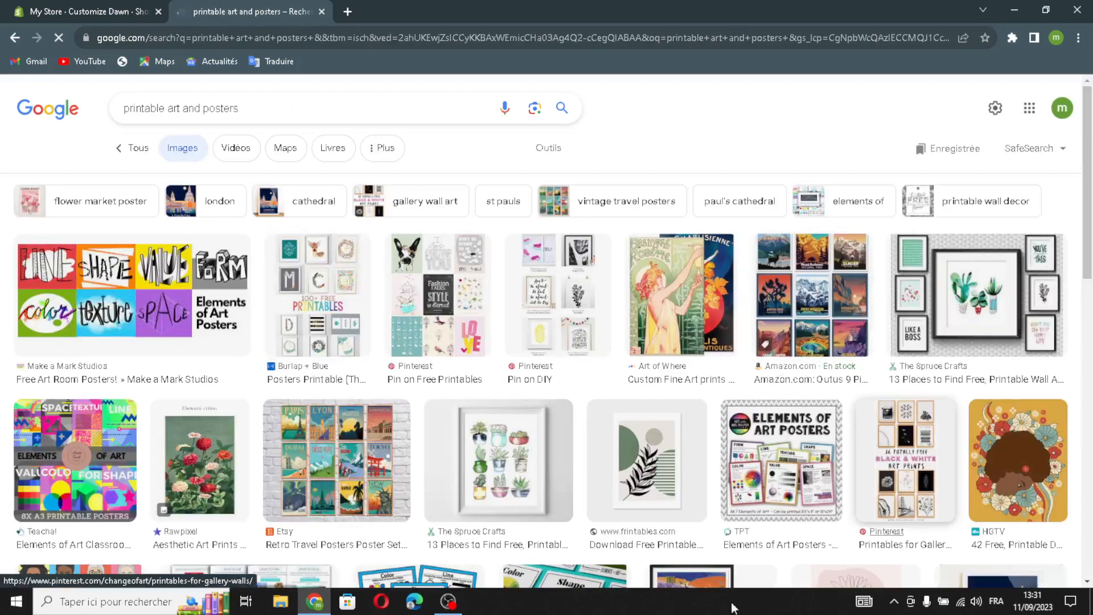
# - Upload the Etsy "A Design for Life" framed posters image from the Google results as the Image banner's first image
pyautogui.moveTo(811, 325); pyautogui.dragTo(837, 305)
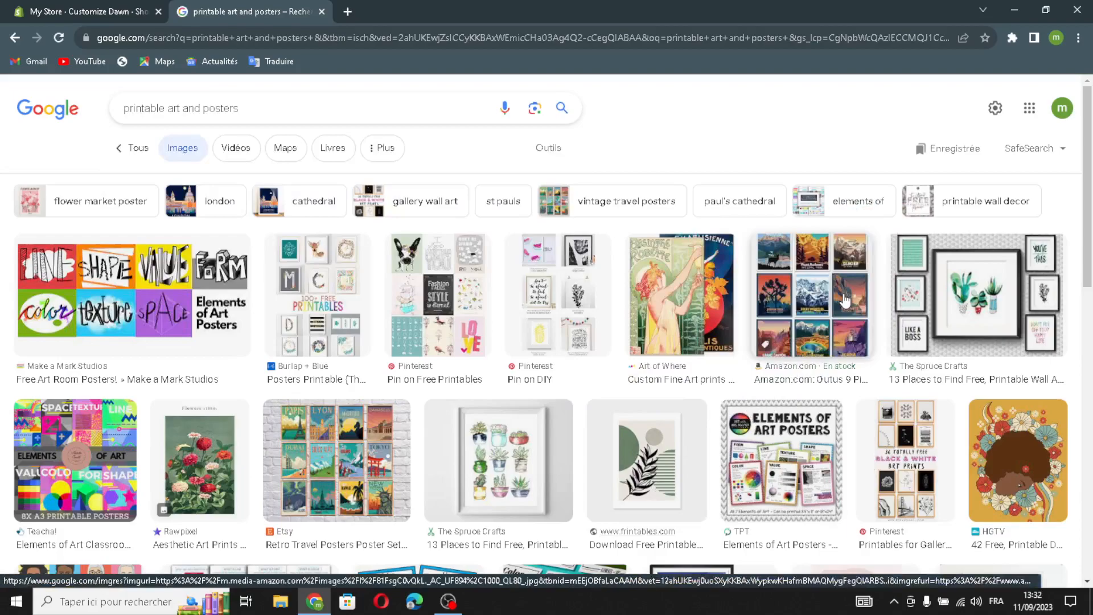
pyautogui.click(87, 326)
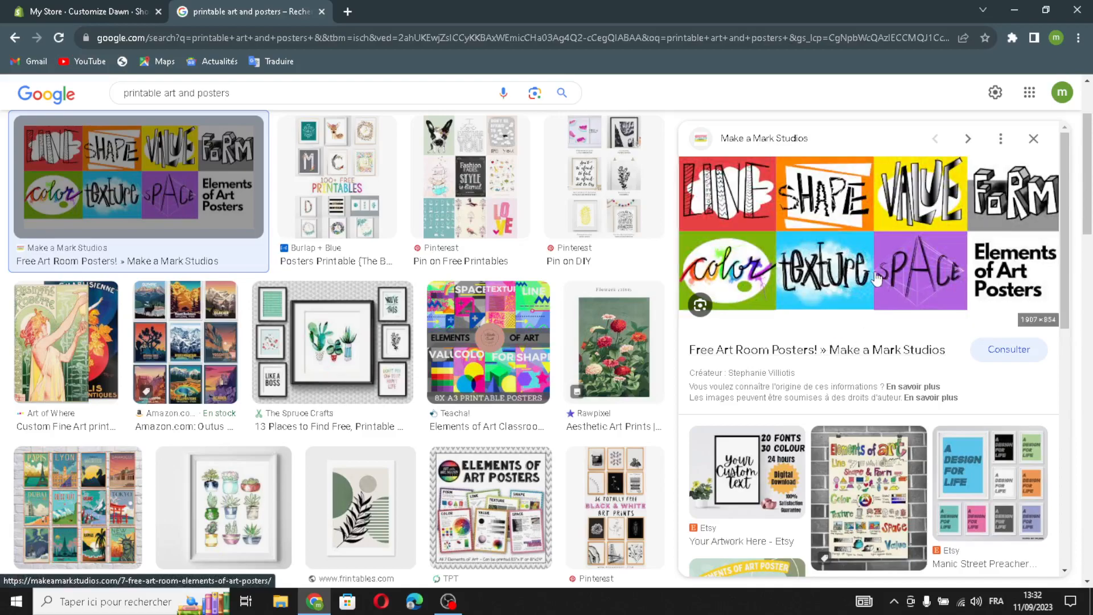
pyautogui.click(986, 479)
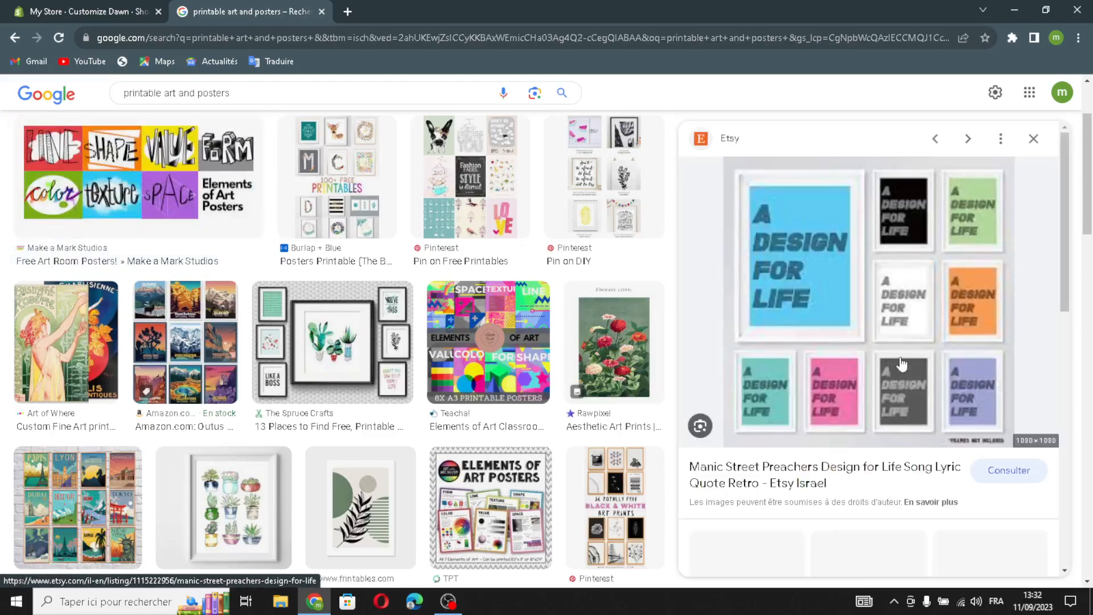
pyautogui.moveTo(901, 362); pyautogui.dragTo(552, 432)
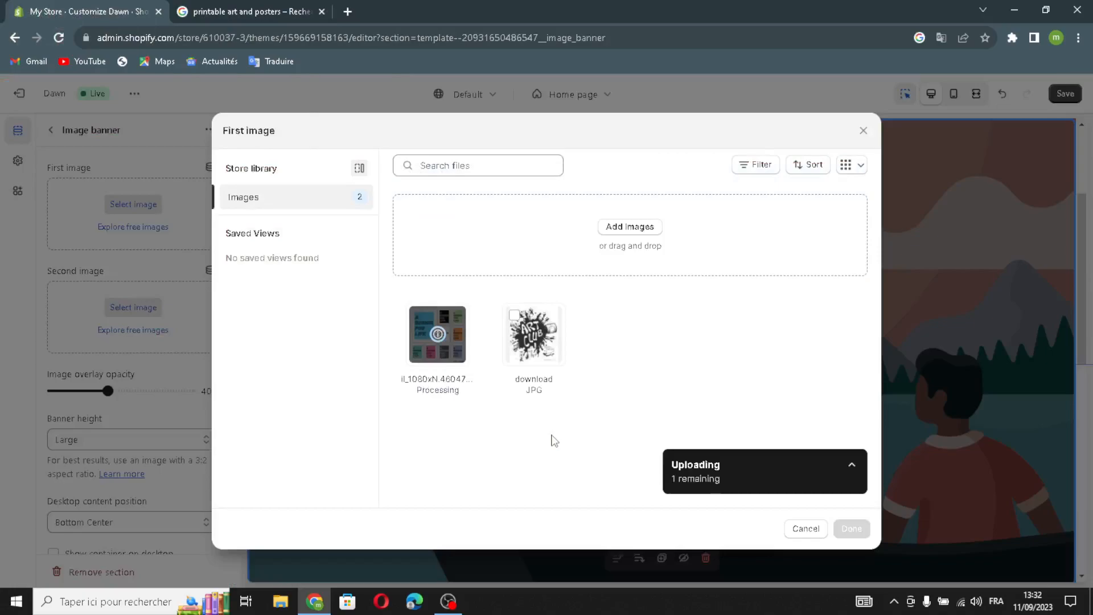
pyautogui.click(848, 529)
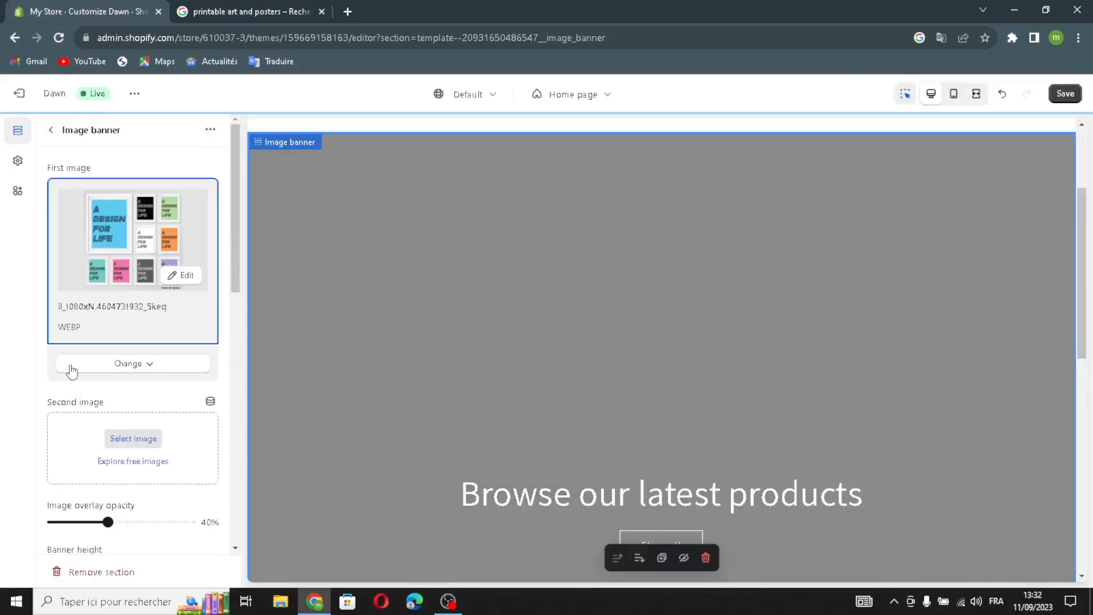
# - Keep the Image banner's height at Large and its desktop content position at Bottom Center, and show the container on desktop
pyautogui.scroll(-2, 134, 462)
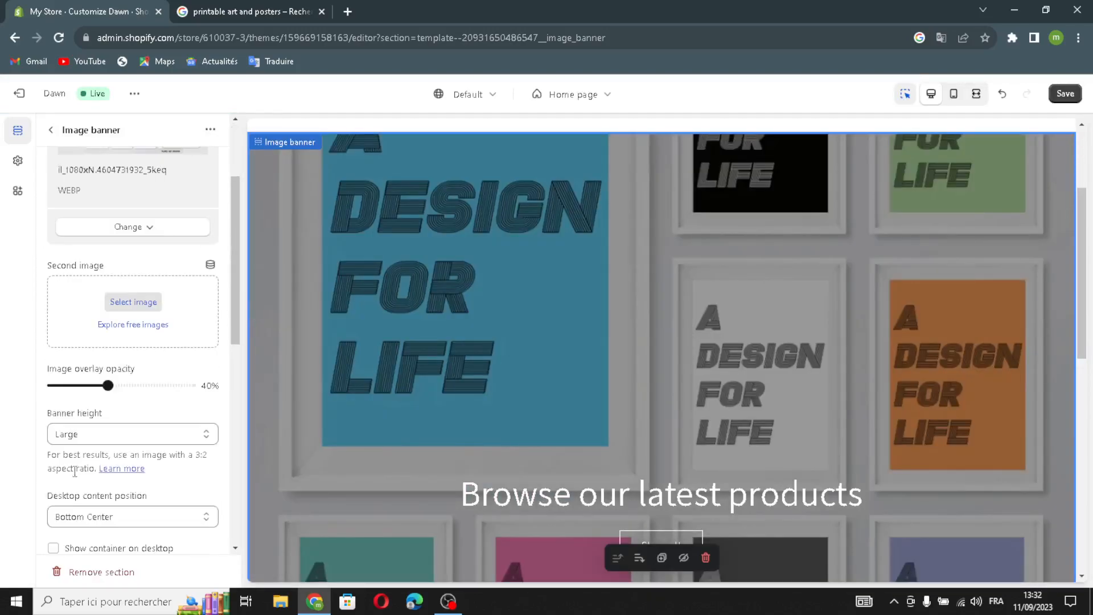
pyautogui.click(103, 431)
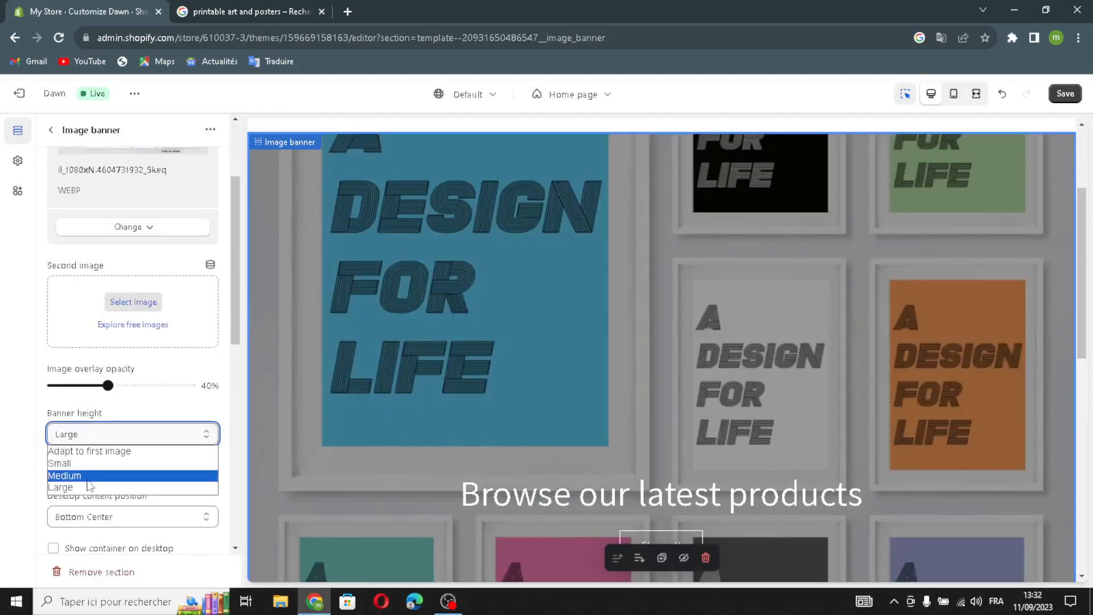
pyautogui.click(94, 431)
pyautogui.click(83, 519)
pyautogui.click(83, 519)
pyautogui.scroll(-1, 48, 516)
pyautogui.click(54, 481)
pyautogui.scroll(-1, 74, 535)
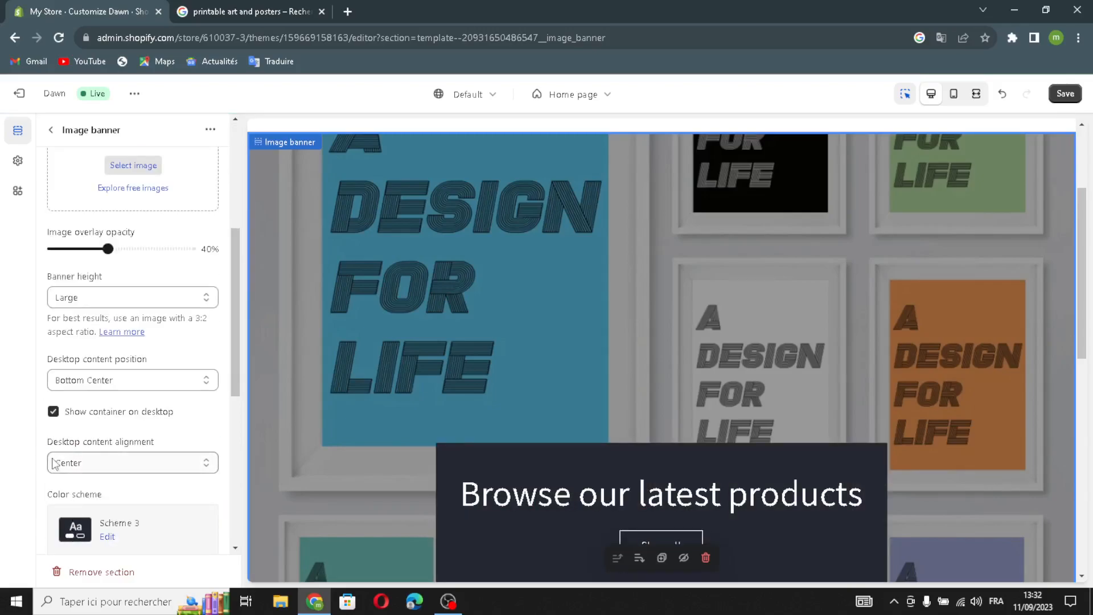
# - Keep the Image banner's desktop content alignment at Center, toggle the container on mobile, and return to the home page sections
pyautogui.click(92, 468)
pyautogui.click(100, 489)
pyautogui.scroll(-3, 105, 496)
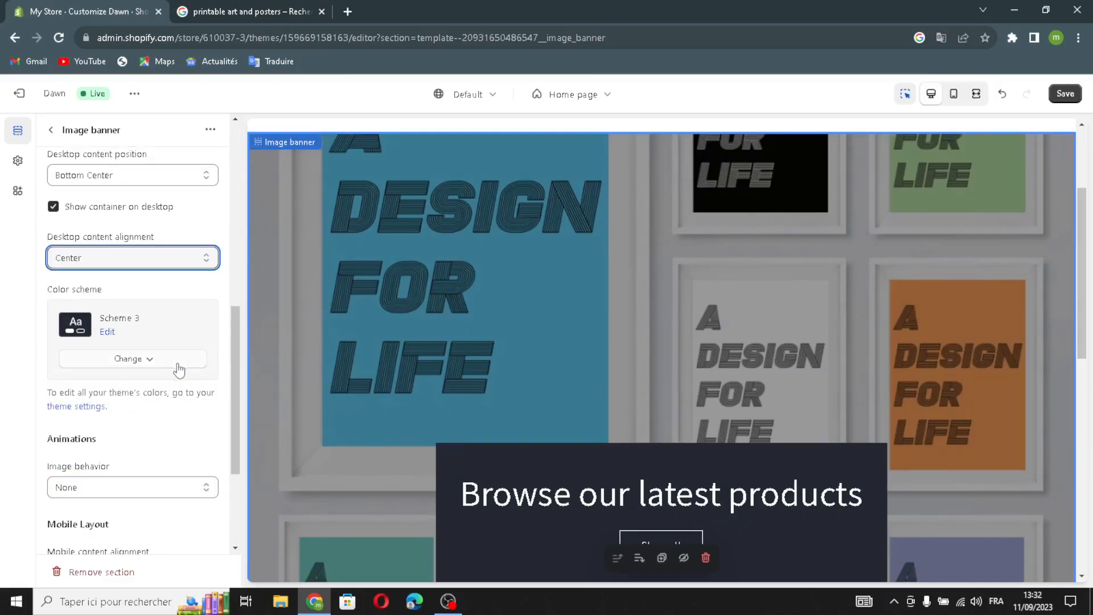
pyautogui.scroll(-3, 147, 442)
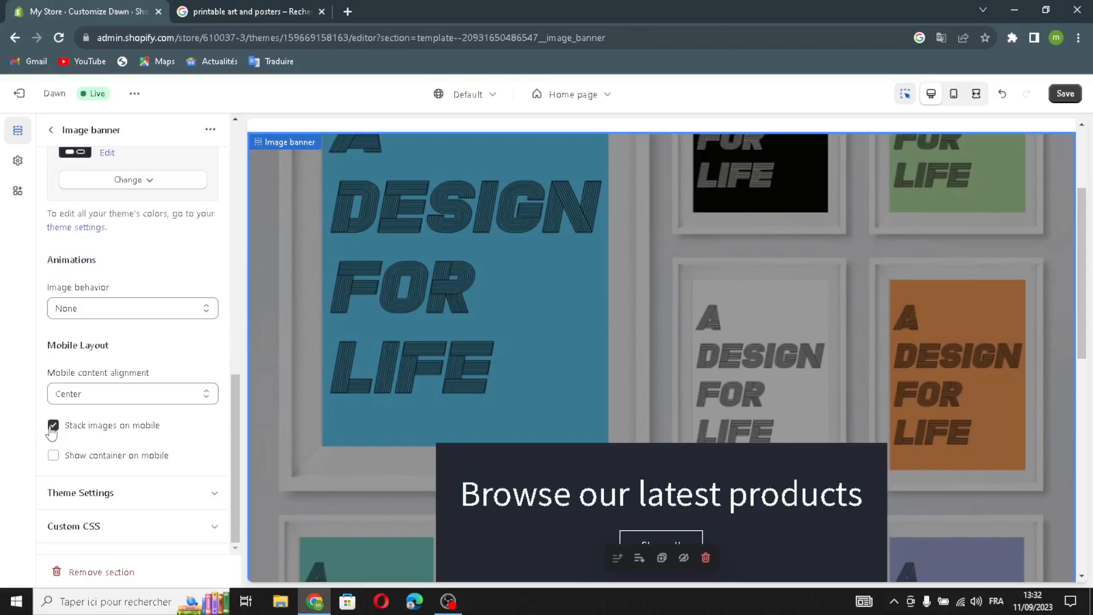
pyautogui.click(54, 457)
pyautogui.click(50, 132)
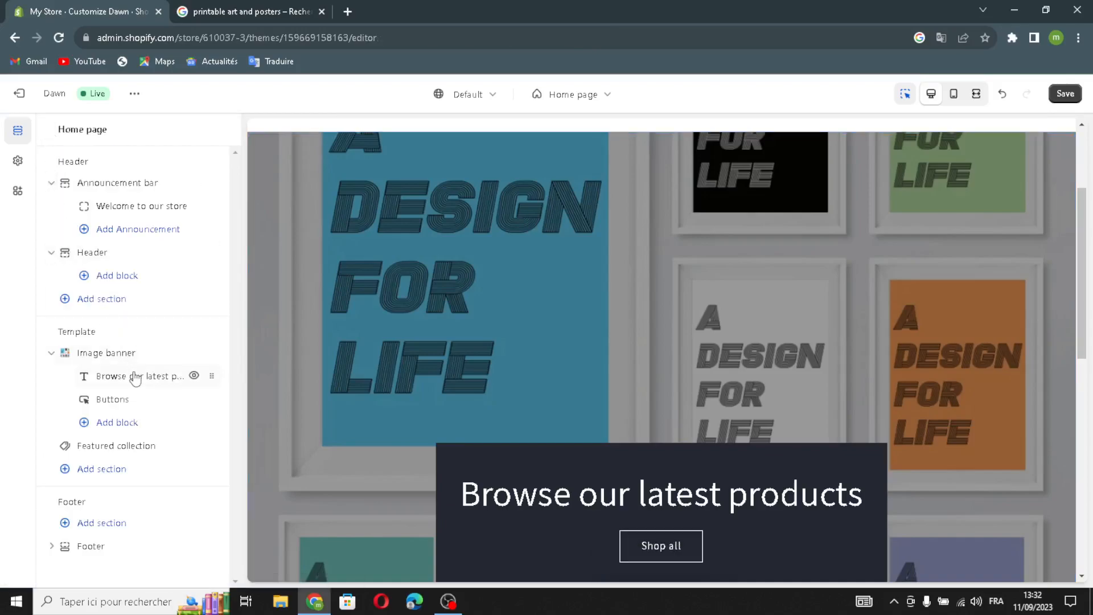
# - Generate the banner heading from "printable art and posters business" and apply "Discover the Art of Printable Posters for Your Business."
pyautogui.click(135, 376)
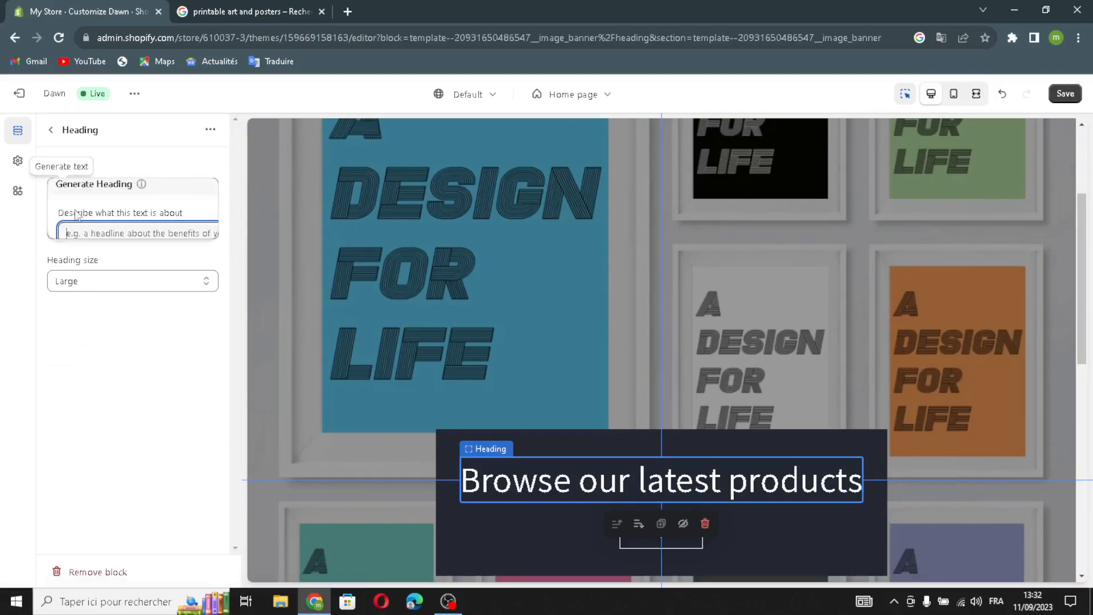
pyautogui.click(61, 193)
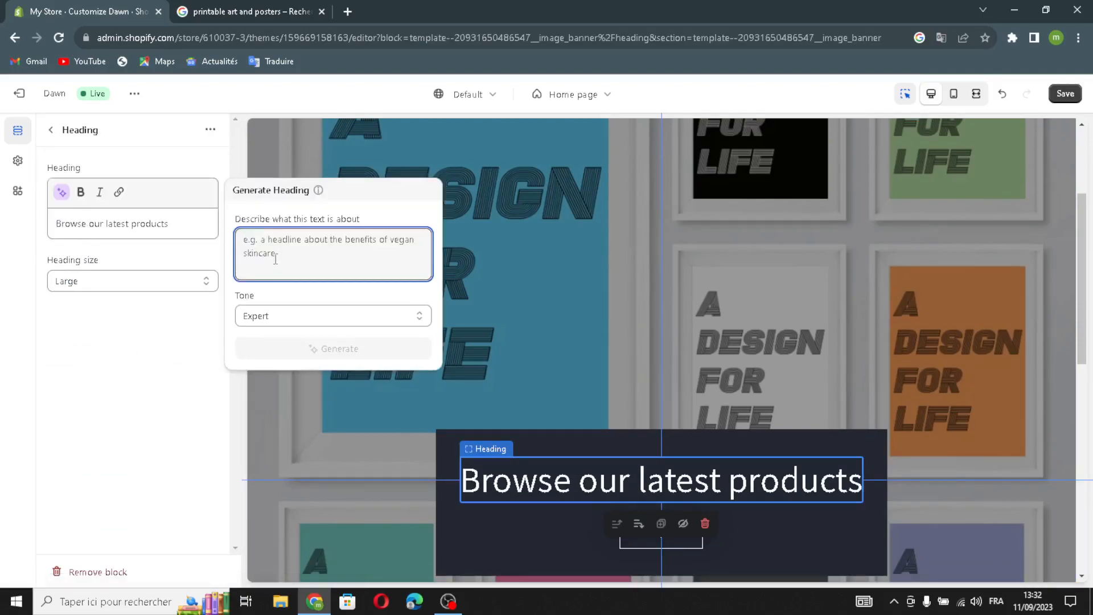
pyautogui.write('prin')
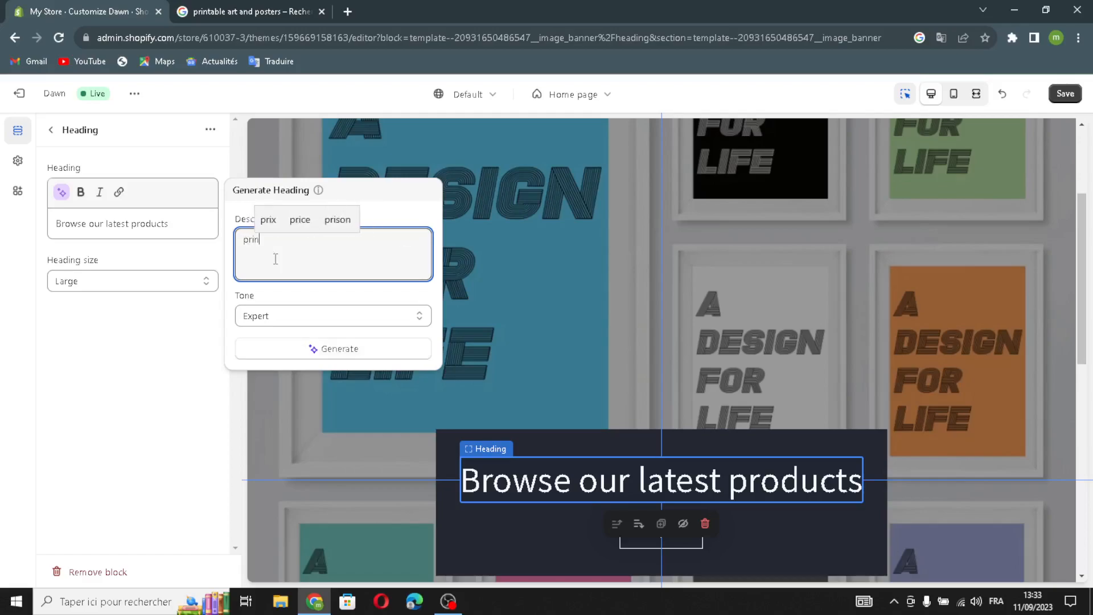
pyautogui.write('table a')
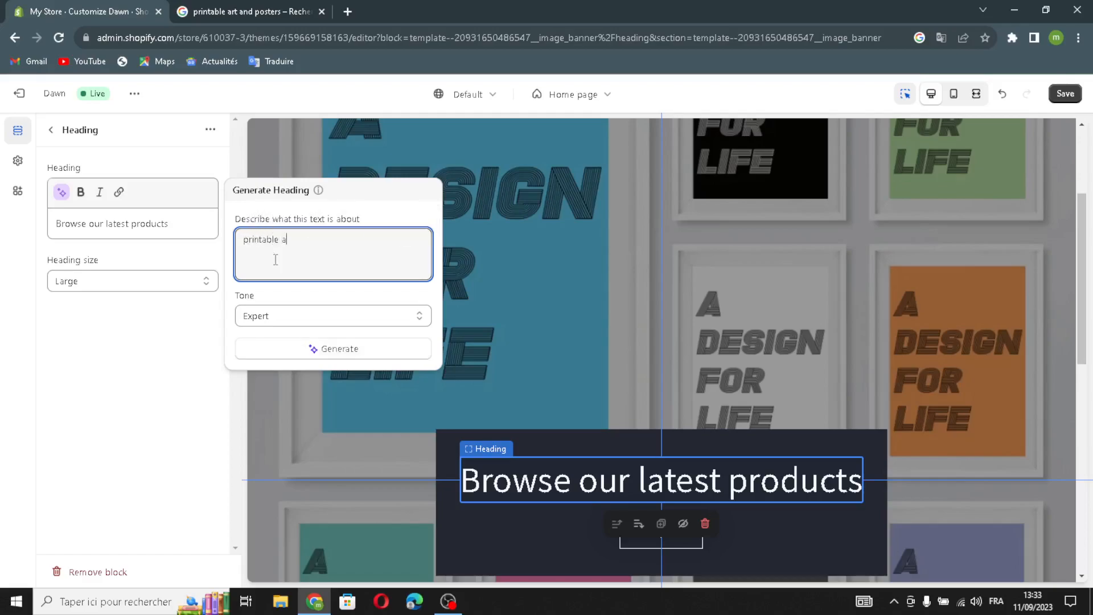
pyautogui.write('rt and ')
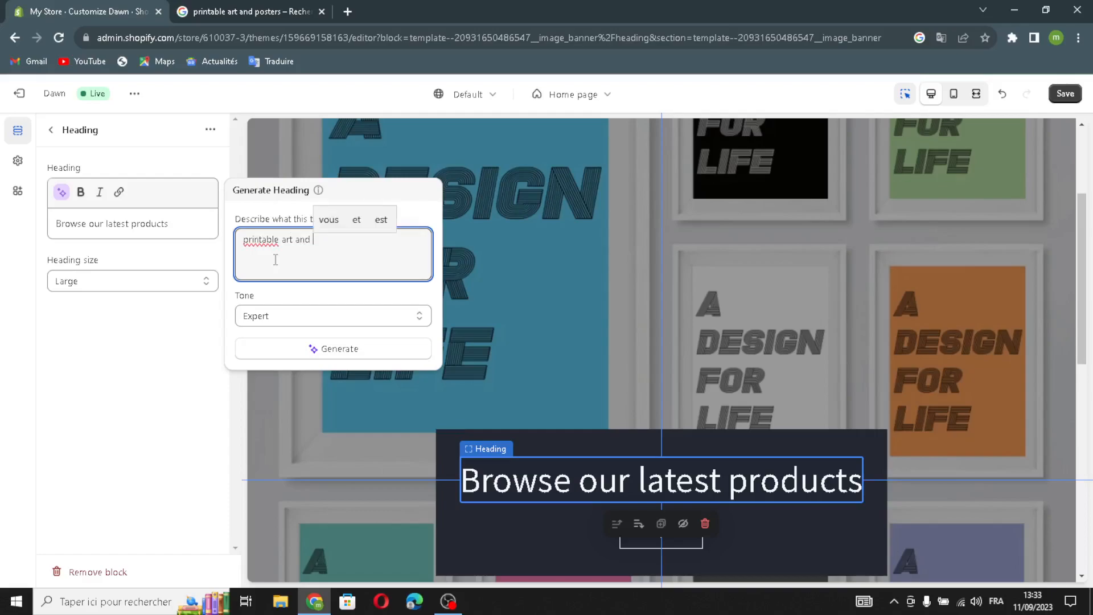
pyautogui.write('posters business')
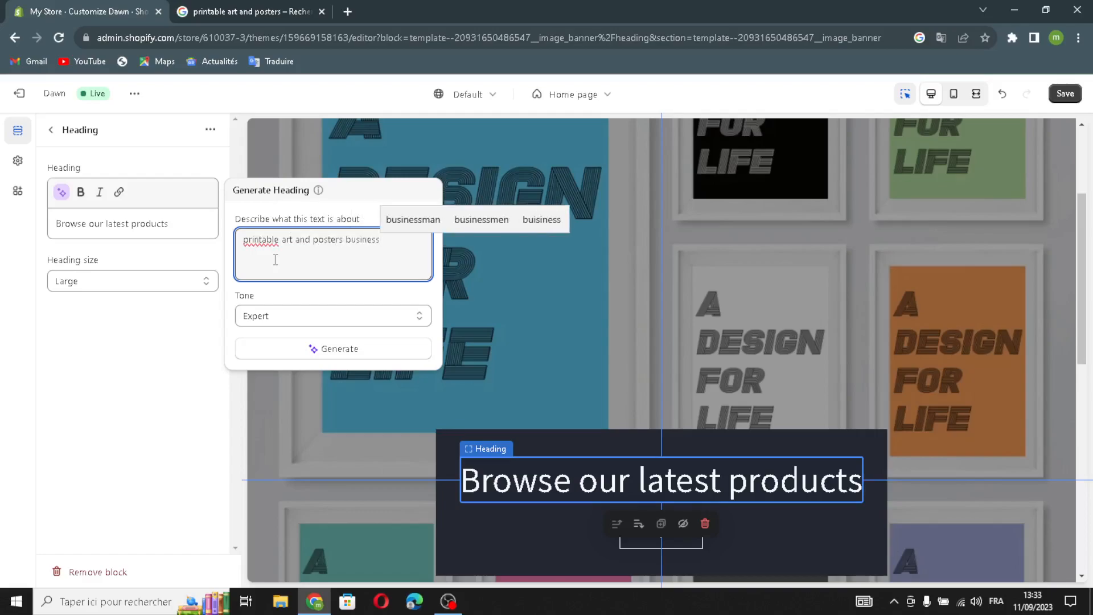
pyautogui.click(345, 348)
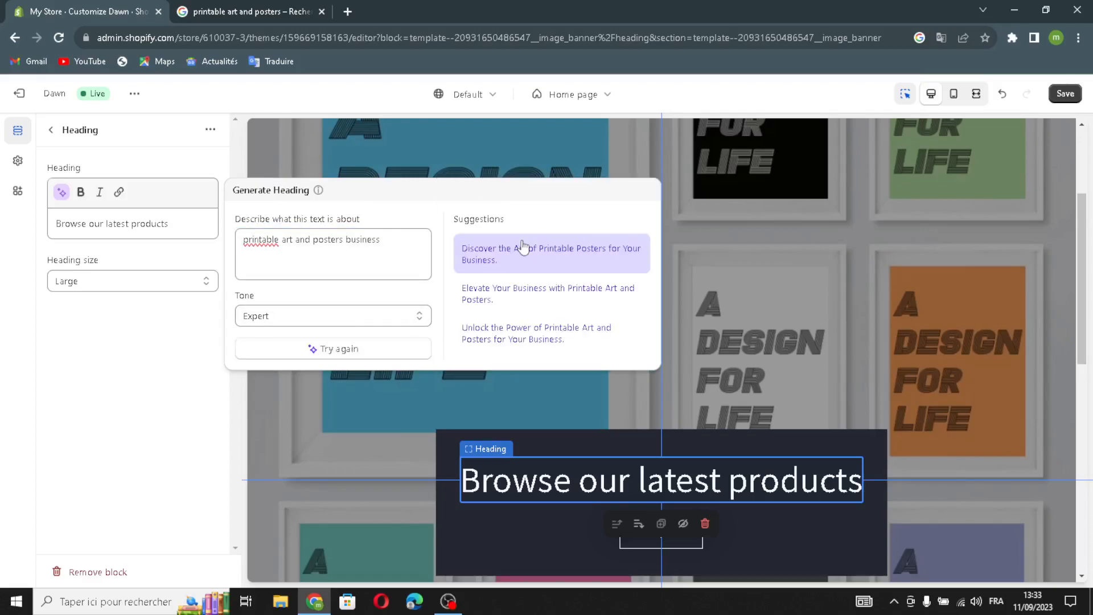
pyautogui.click(568, 254)
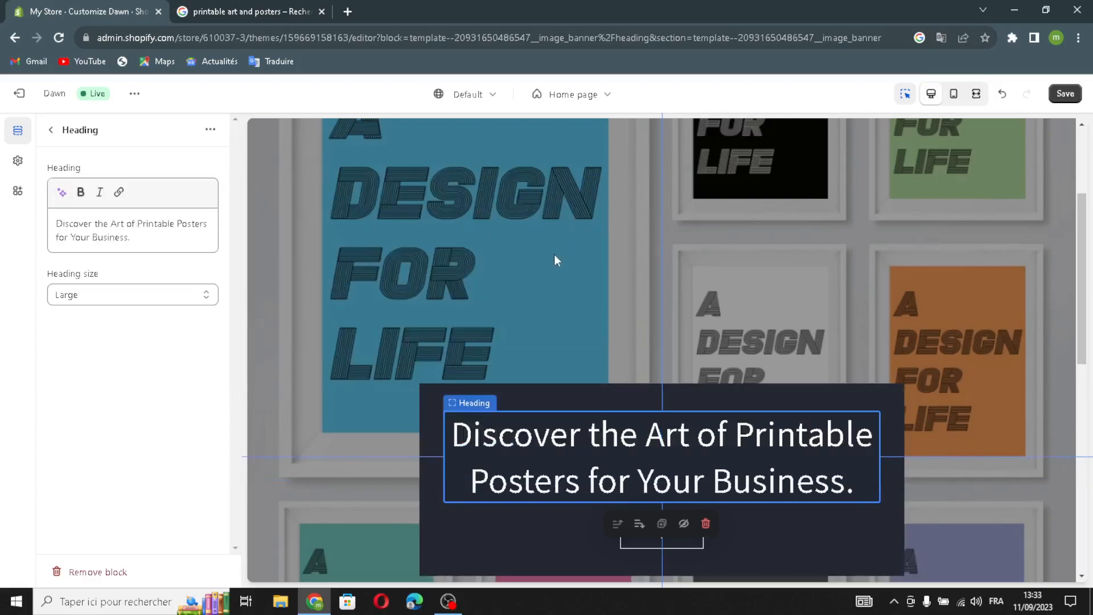
# - Set the banner heading's size to Medium and return to the home page sections
pyautogui.click(147, 291)
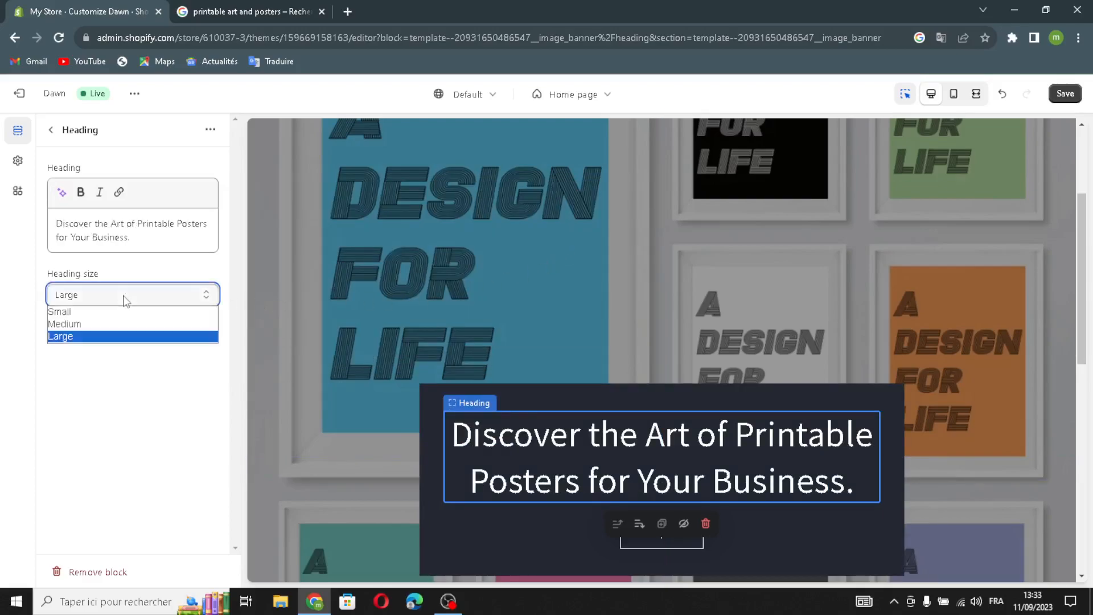
pyautogui.click(83, 324)
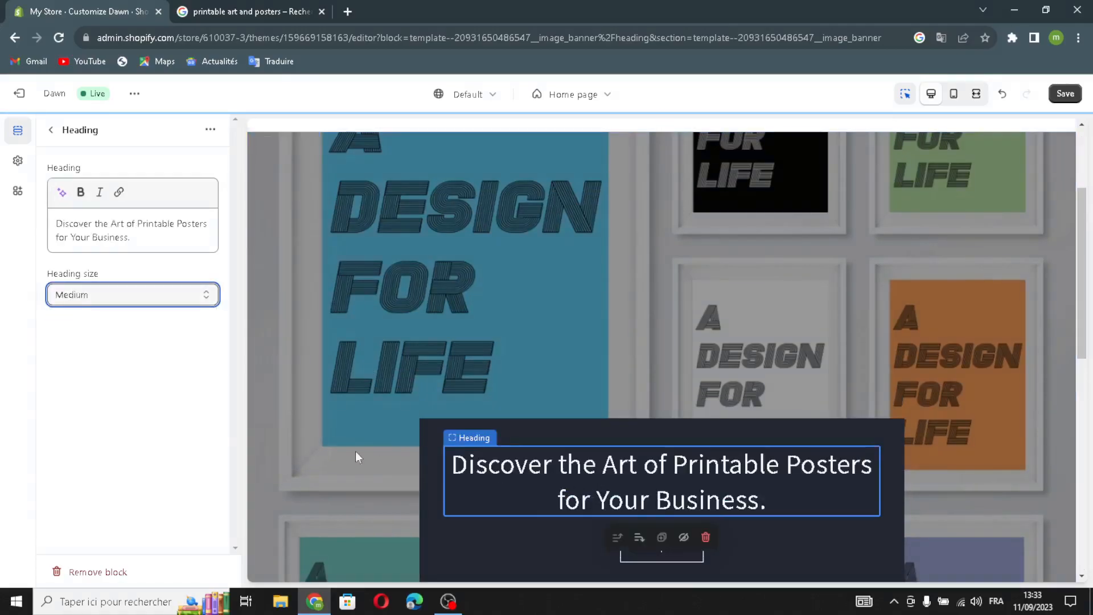
pyautogui.click(51, 130)
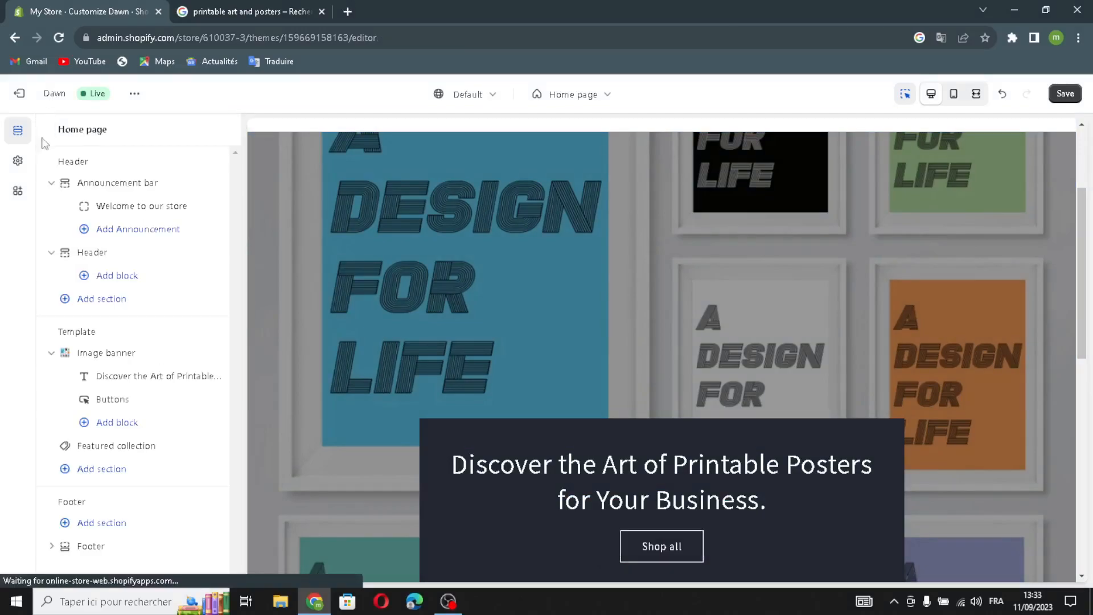
# - Review the Image banner's Buttons block, including the first button's link choices and the second button's outline style
pyautogui.click(116, 399)
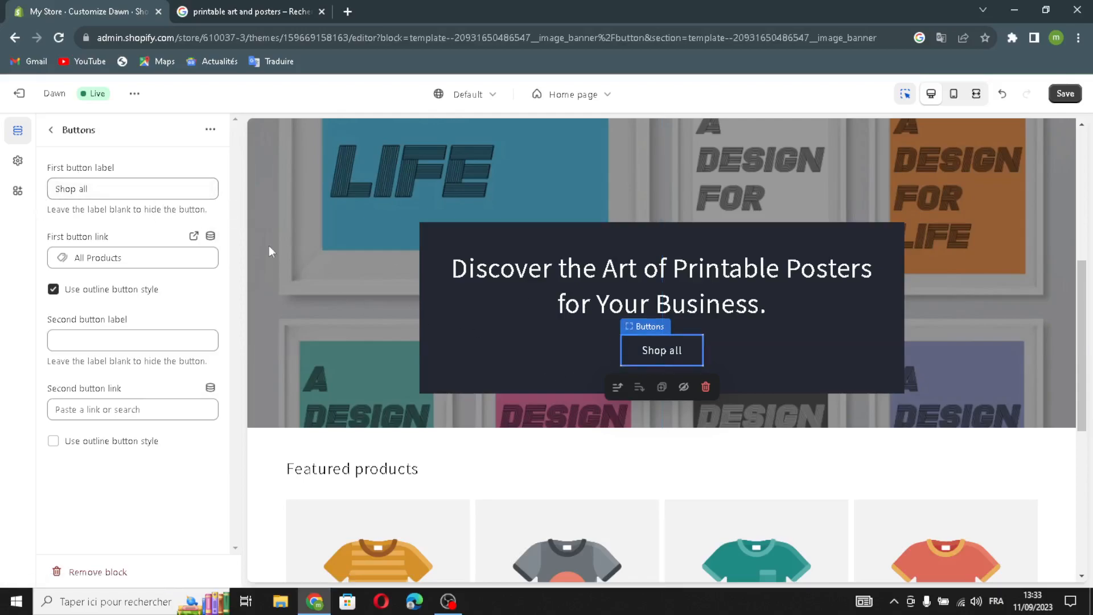
pyautogui.click(137, 263)
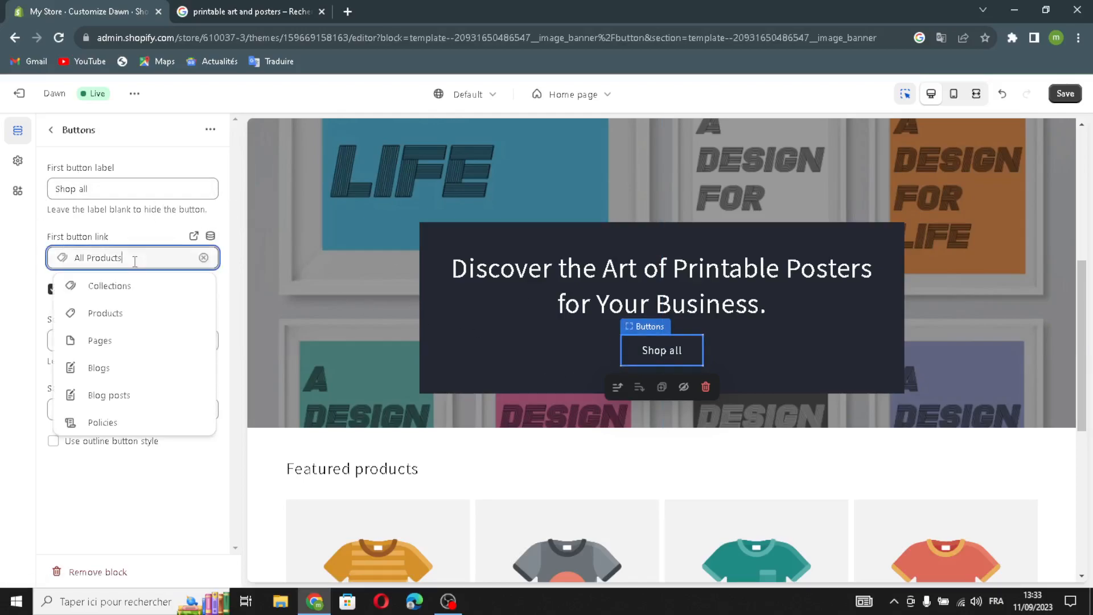
pyautogui.click(145, 233)
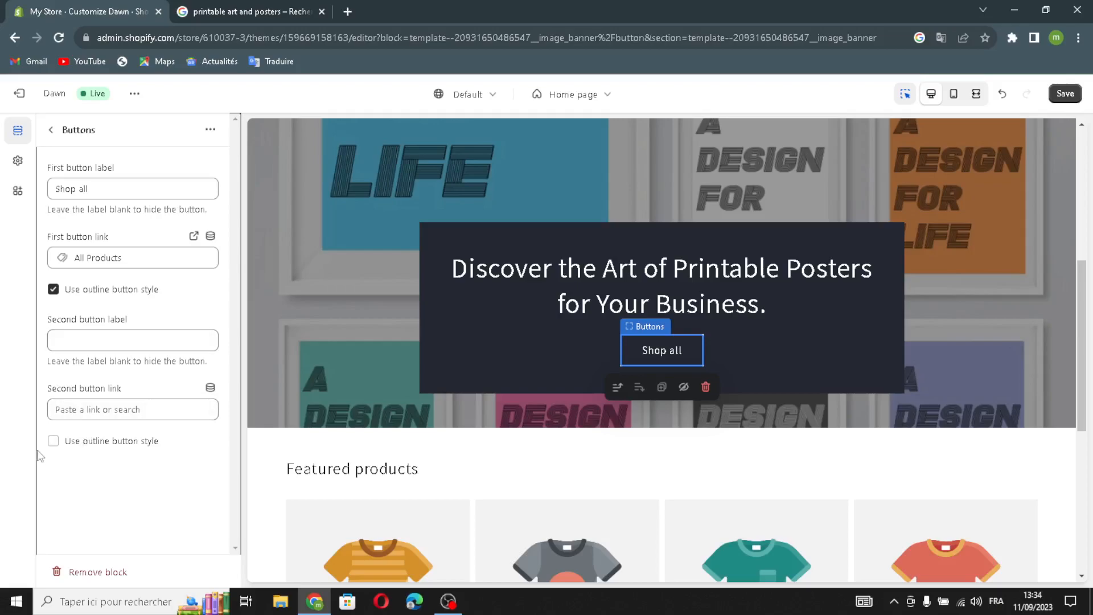
pyautogui.click(54, 443)
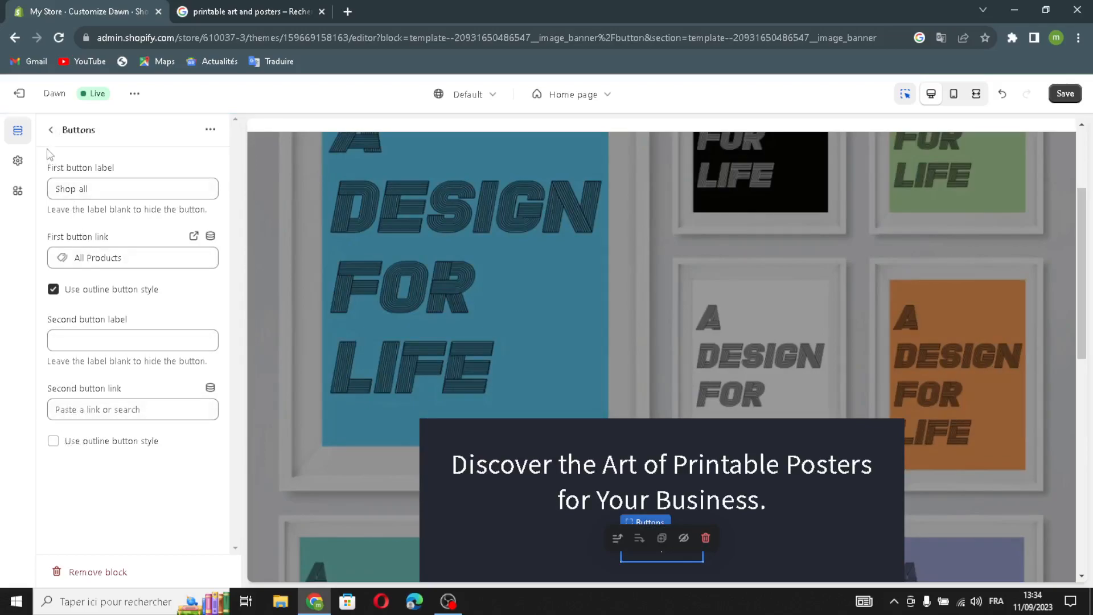
pyautogui.click(51, 130)
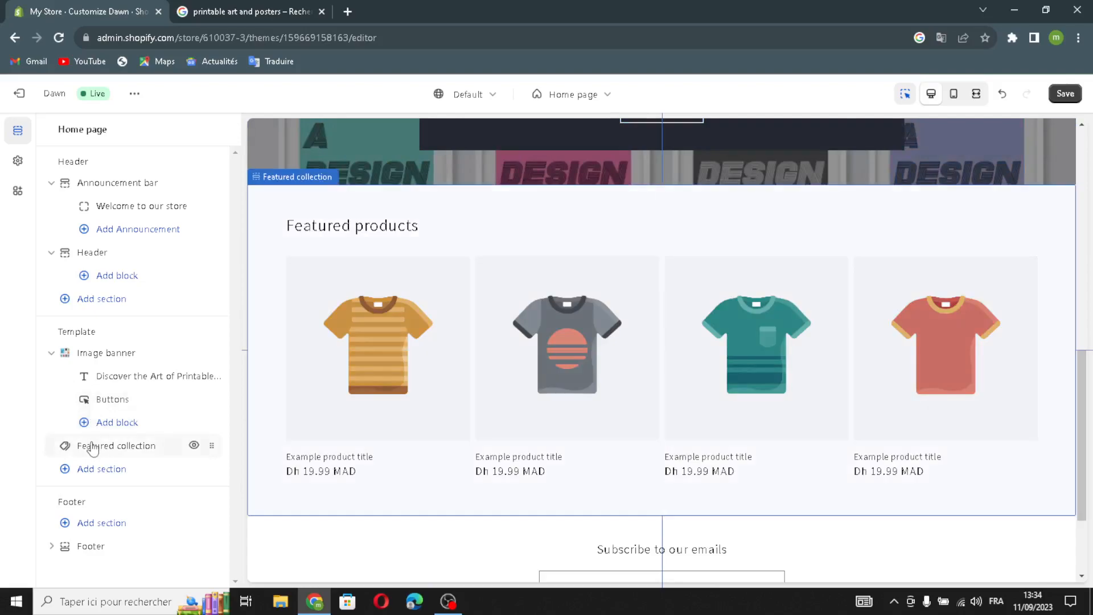
# - Generate the Featured collection heading from "printable art and posters" and apply "Transform your space with stunning printable art and posters."
pyautogui.click(93, 447)
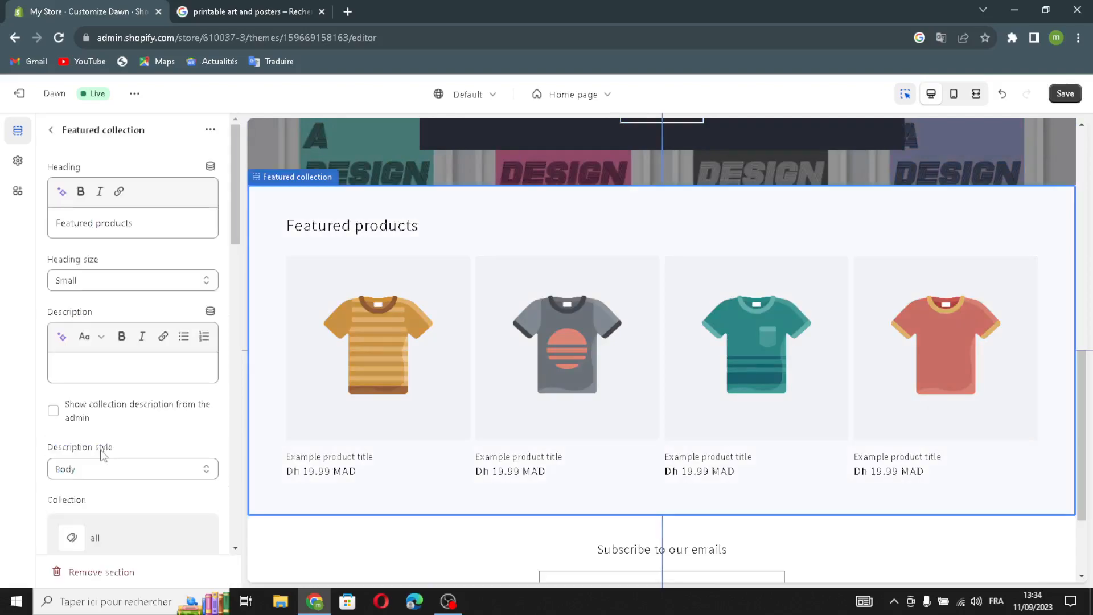
pyautogui.click(63, 193)
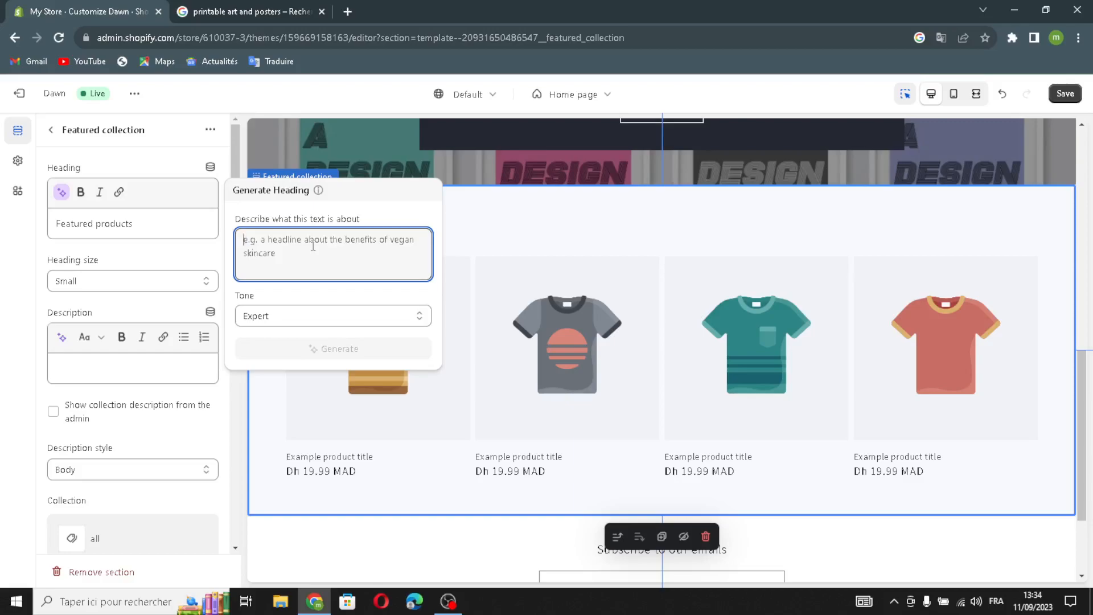
pyautogui.write('pr')
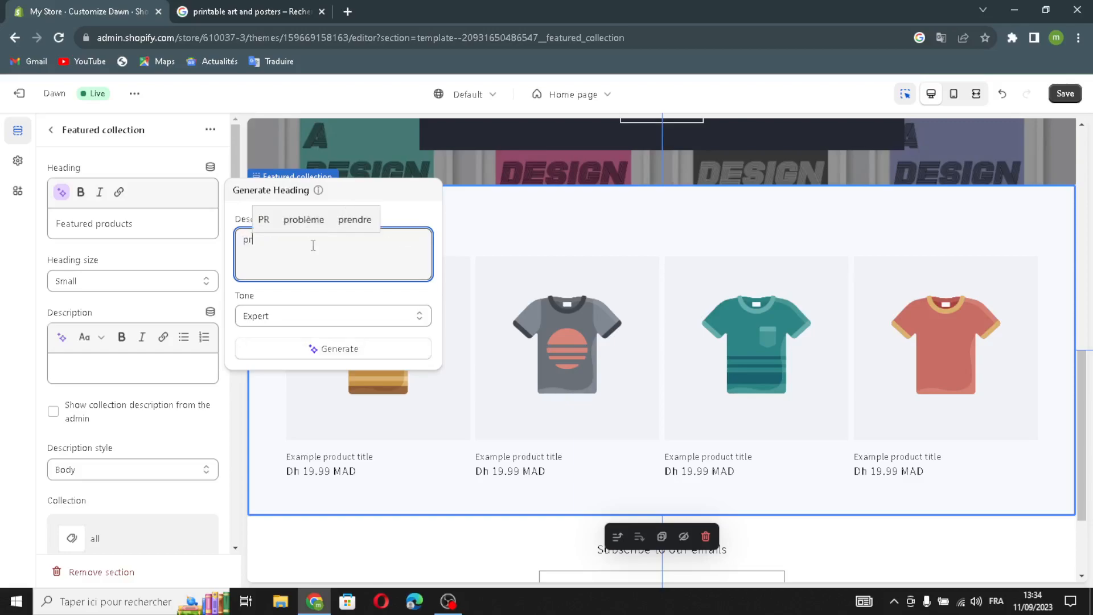
pyautogui.write('intab')
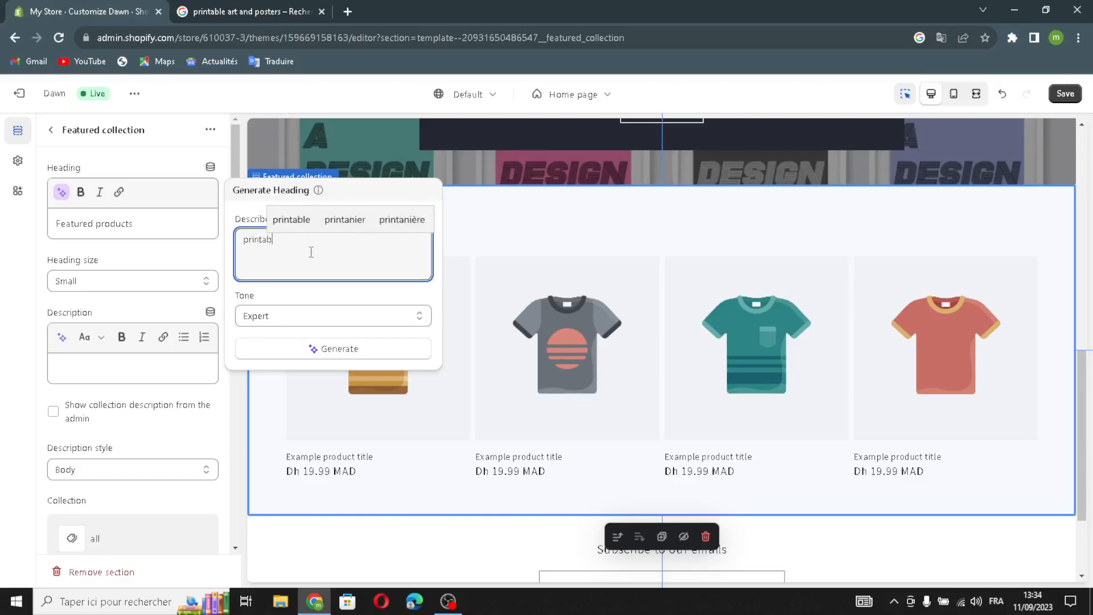
pyautogui.write('le art and posters')
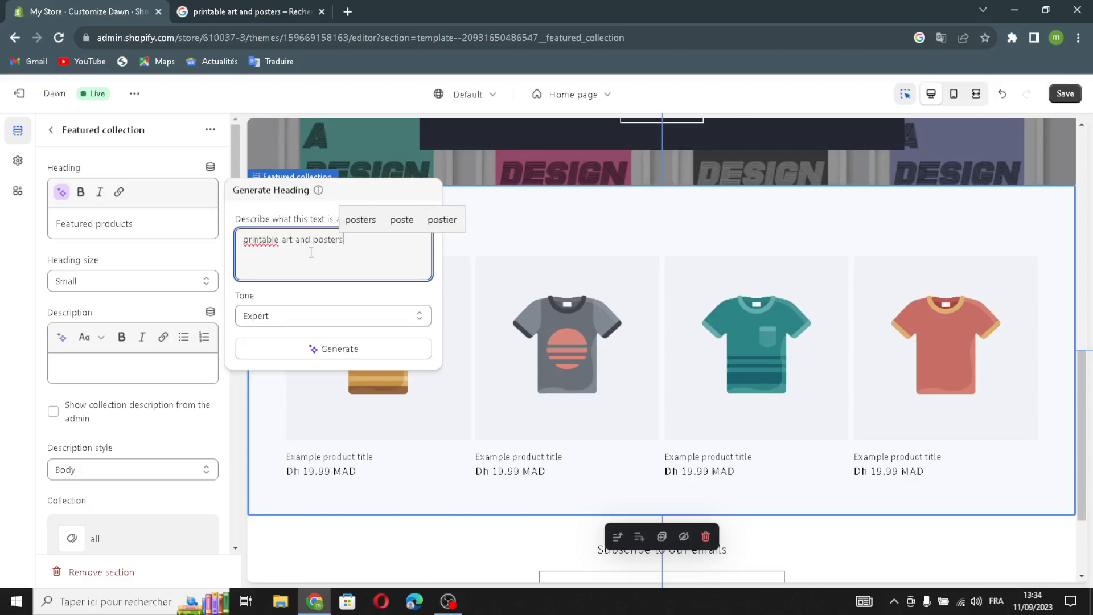
pyautogui.click(300, 347)
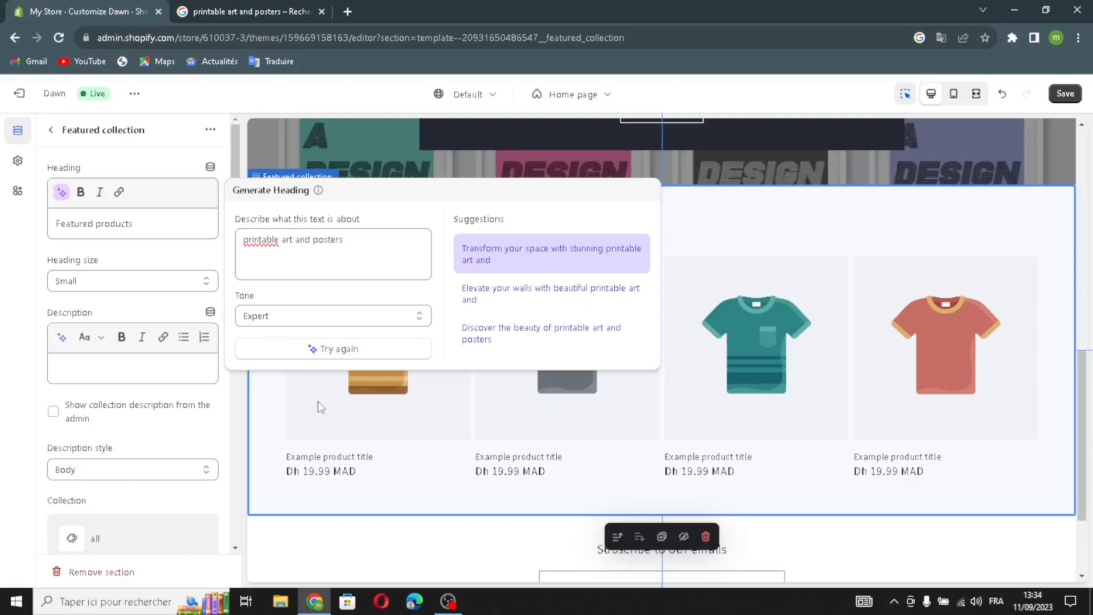
pyautogui.click(556, 258)
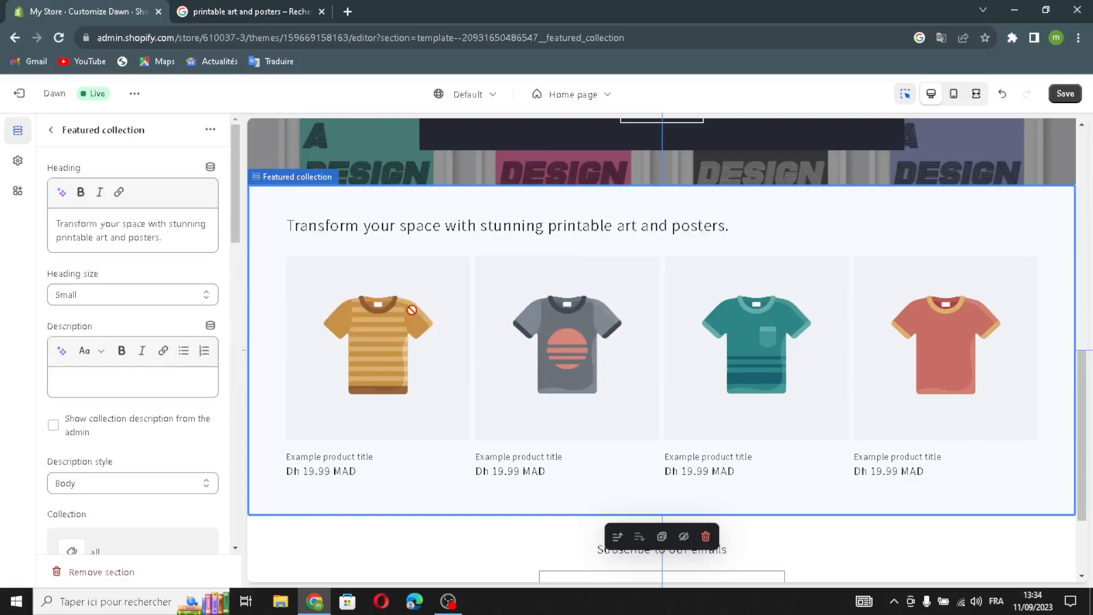
# - Set the Featured collection's heading size to Medium and show the collection description from the admin
pyautogui.click(202, 295)
pyautogui.click(180, 323)
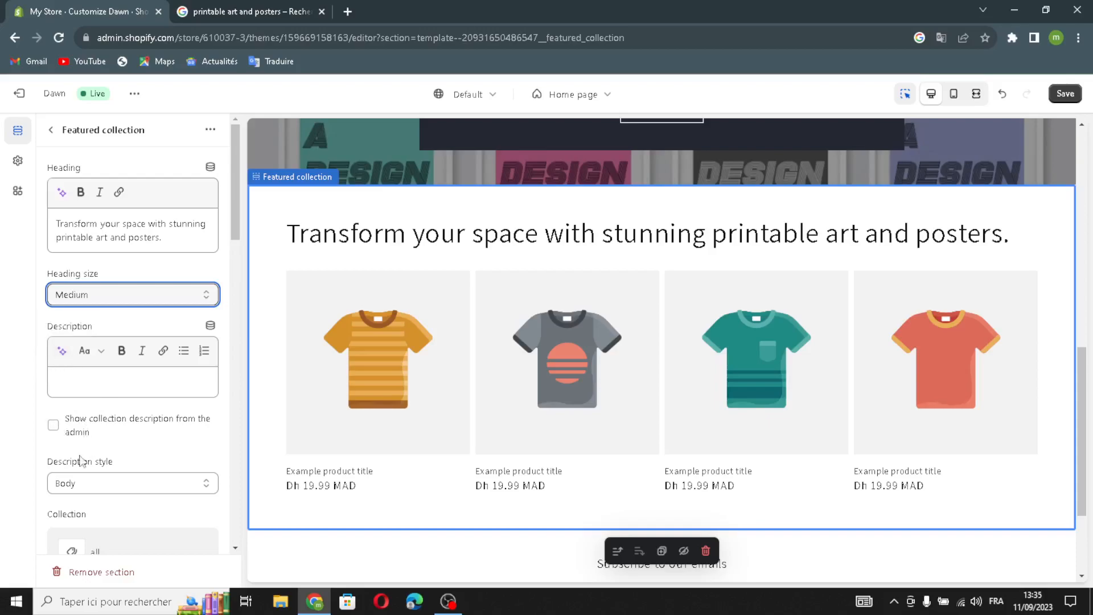
pyautogui.click(53, 425)
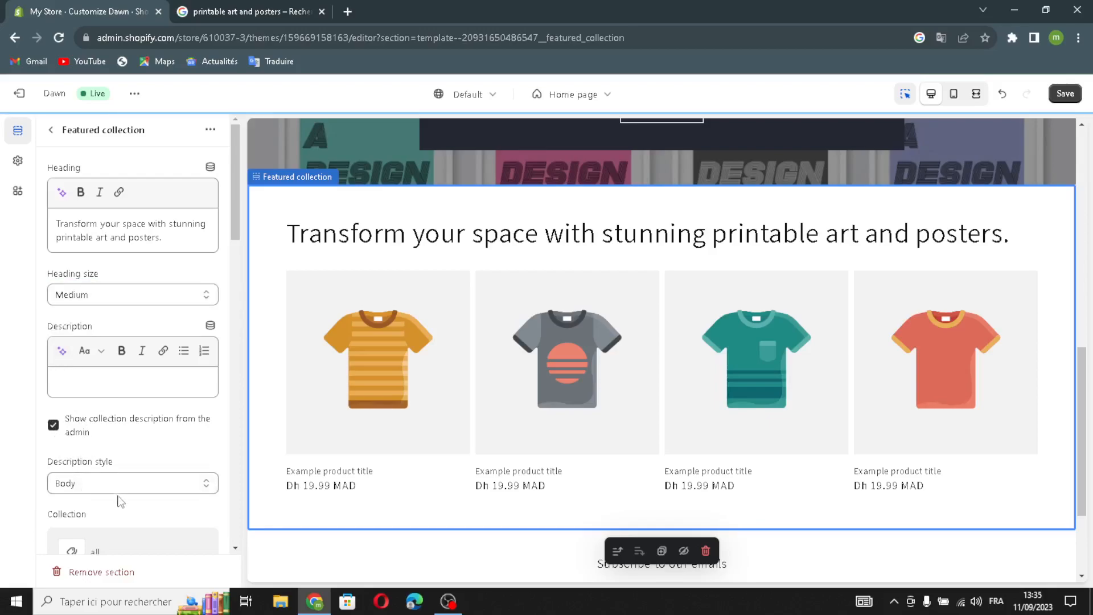
# - Keep Body as the Featured collection's description style and review its collection and product display settings
pyautogui.scroll(-1, 63, 458)
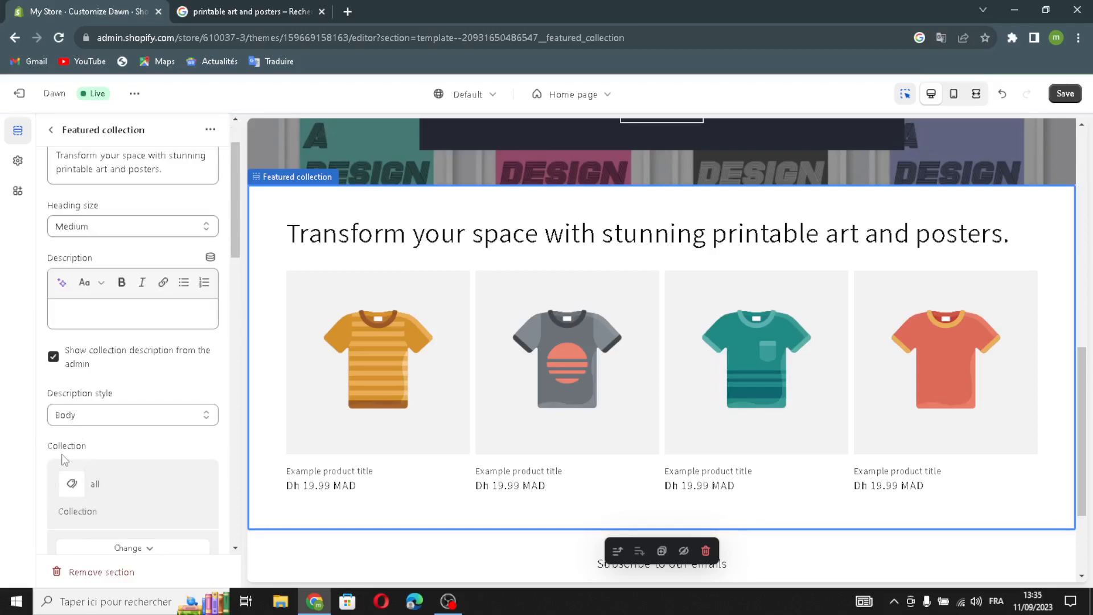
pyautogui.click(126, 422)
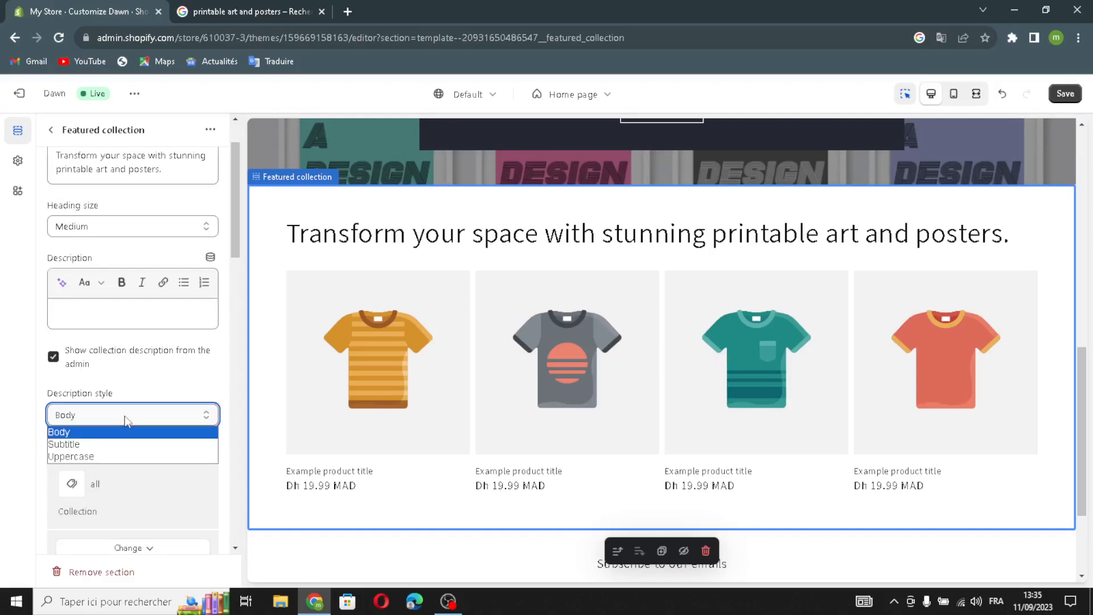
pyautogui.click(126, 430)
pyautogui.scroll(-1, 104, 490)
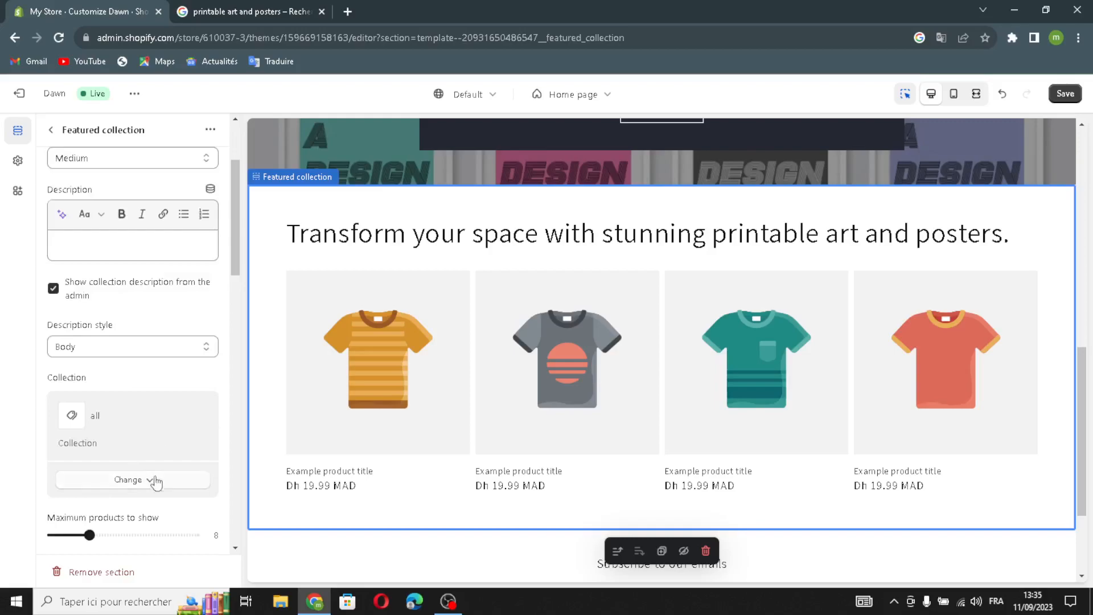
pyautogui.scroll(-3, 153, 481)
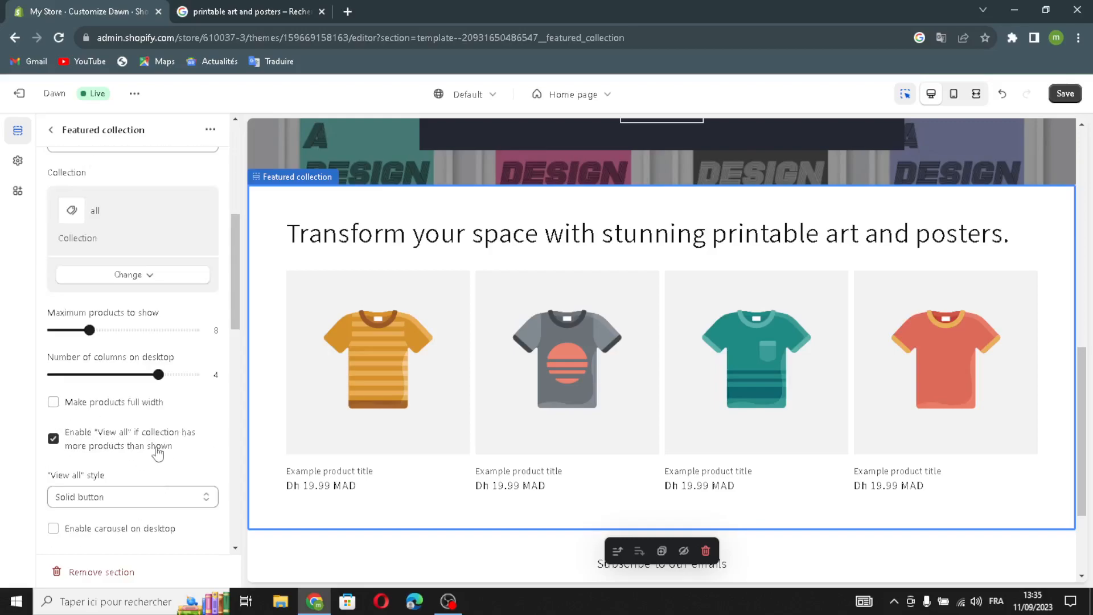
# - Enable the desktop carousel for the Featured collection section
pyautogui.scroll(-1, 159, 449)
pyautogui.click(64, 459)
pyautogui.scroll(-3, 67, 449)
pyautogui.scroll(-1, 108, 397)
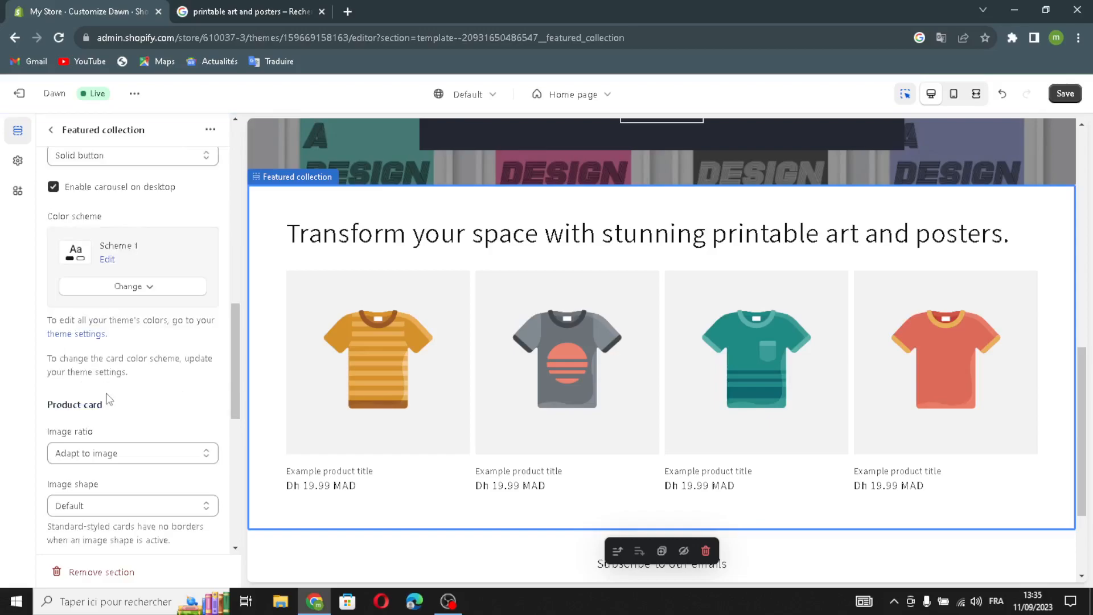
# - Show the vendor and enable the quick add button on the Featured collection's product cards
pyautogui.scroll(-1, 98, 454)
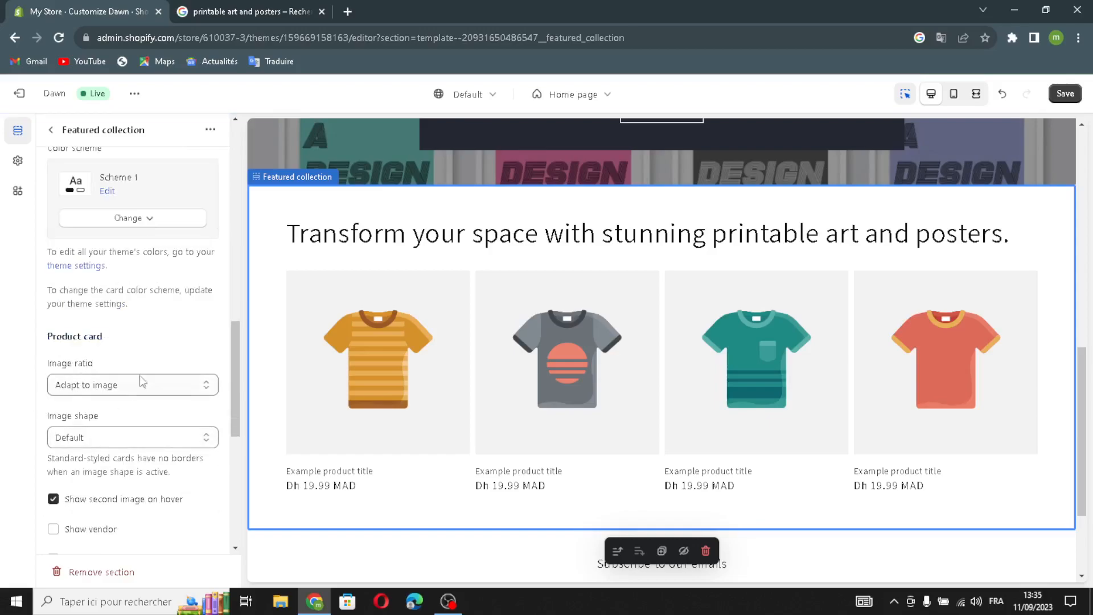
pyautogui.scroll(-2, 78, 454)
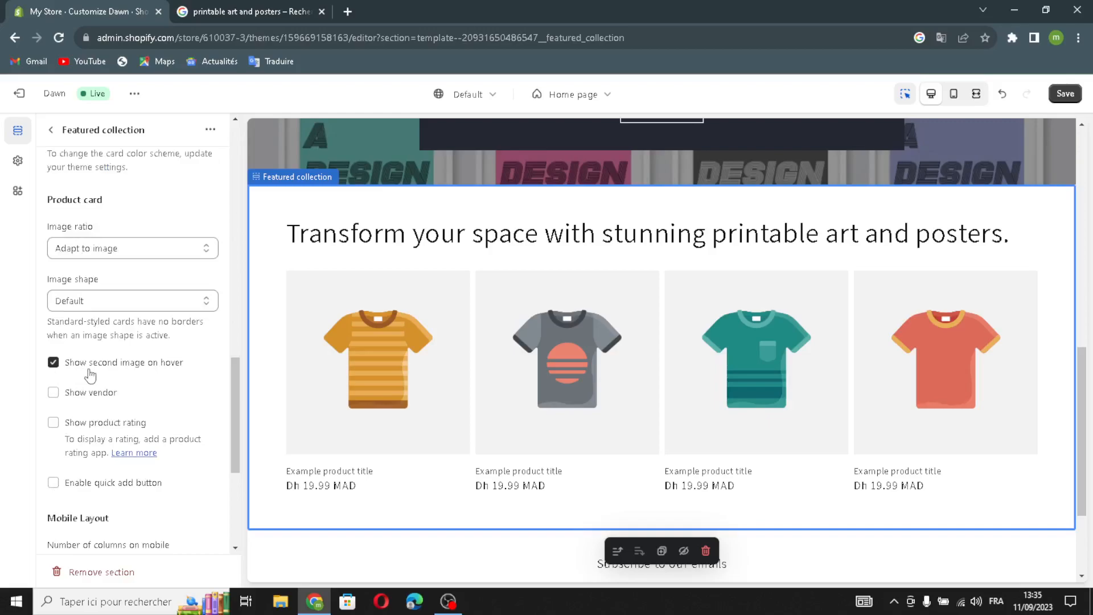
pyautogui.click(53, 393)
pyautogui.click(72, 485)
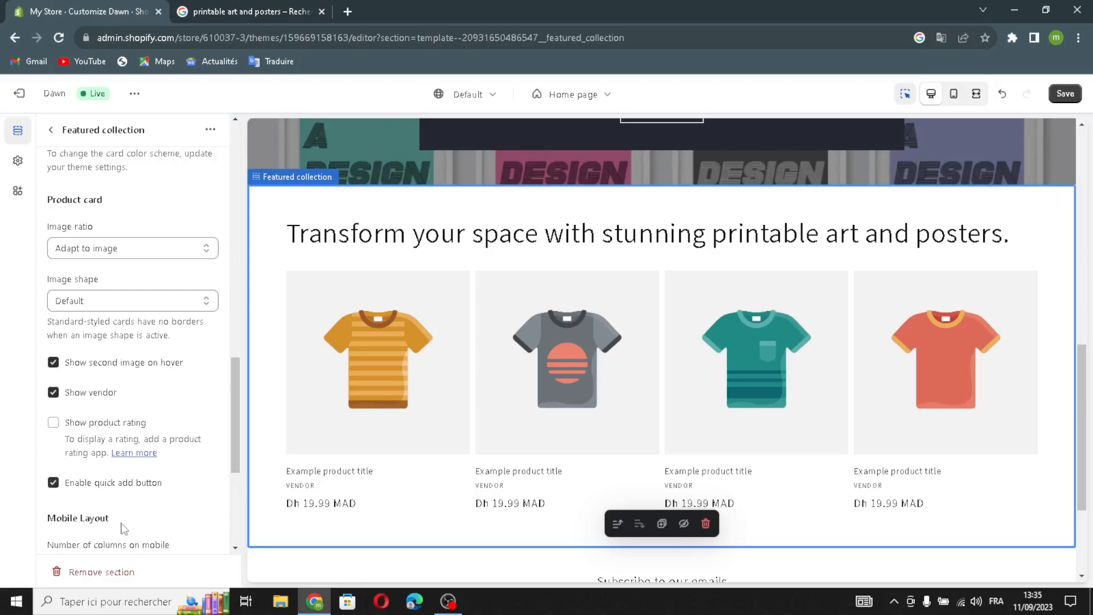
pyautogui.scroll(-4, 124, 529)
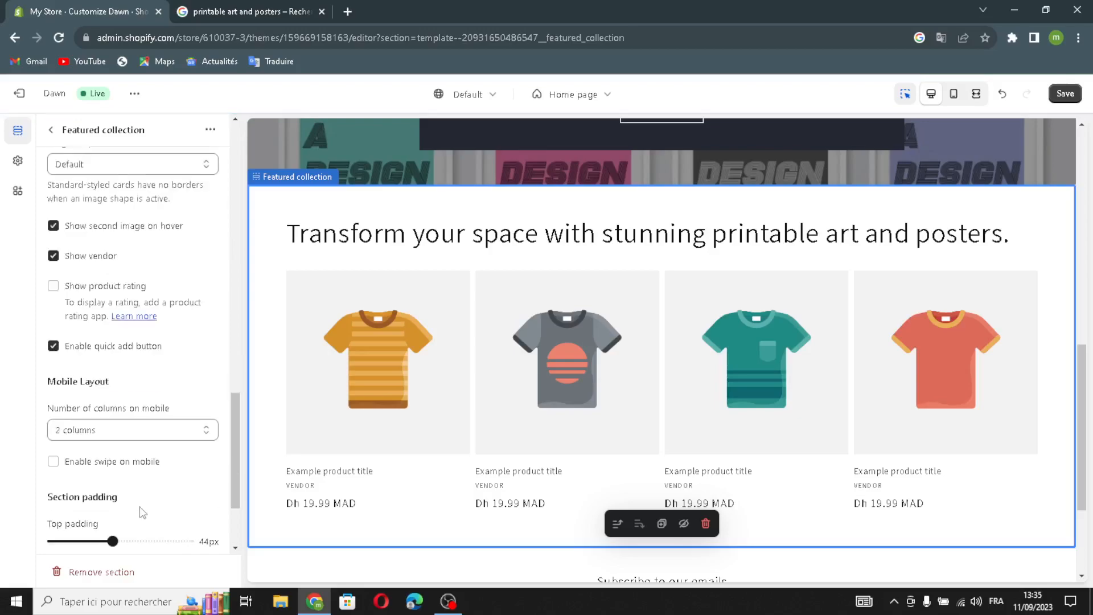
pyautogui.click(50, 131)
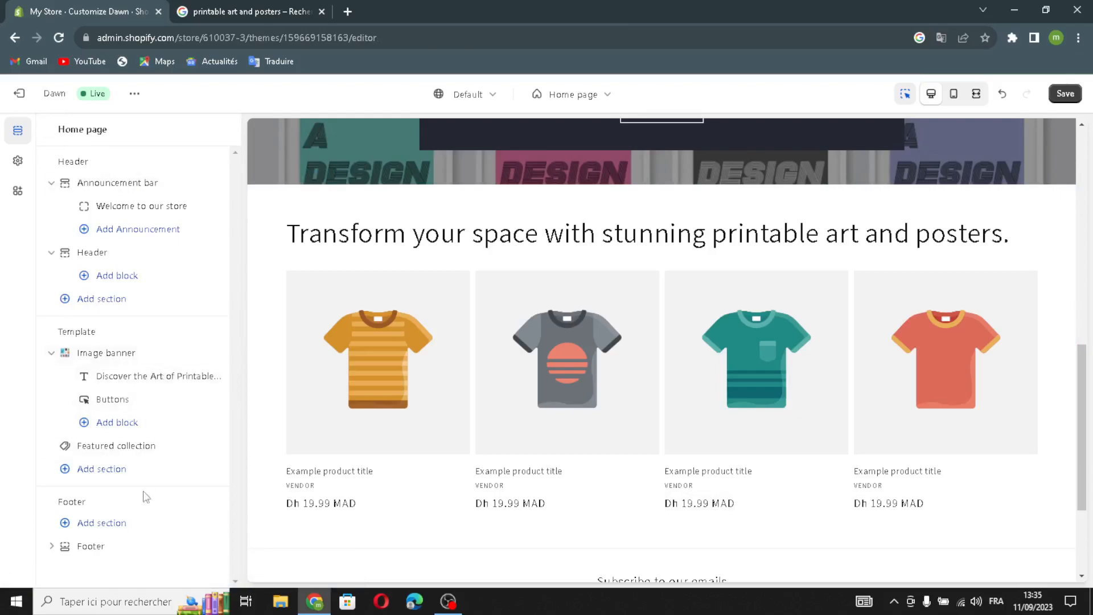
pyautogui.click(106, 471)
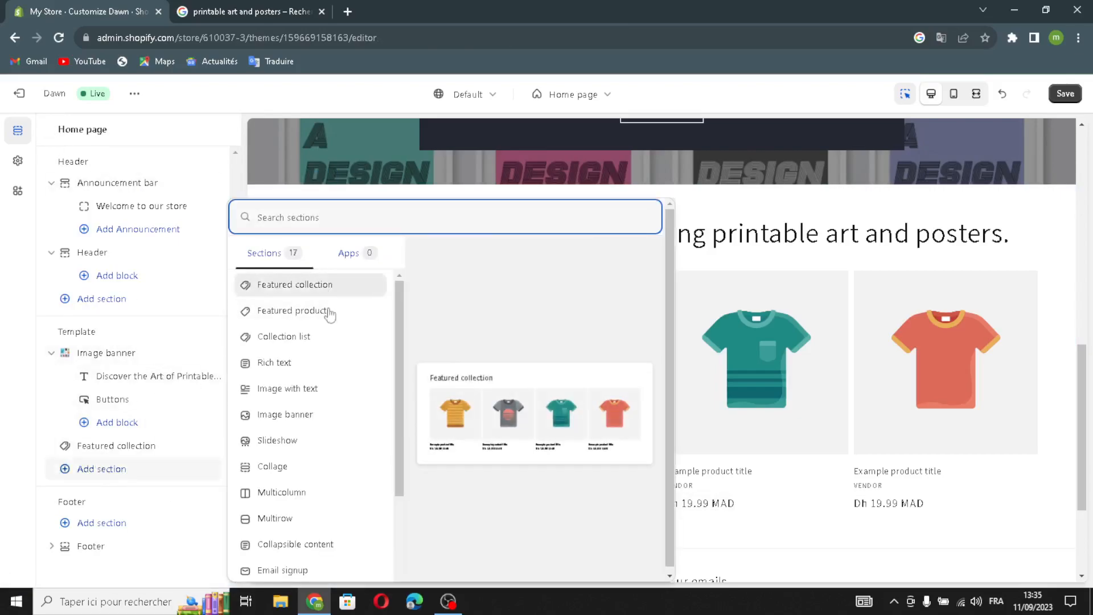
pyautogui.moveTo(398, 371); pyautogui.dragTo(398, 396)
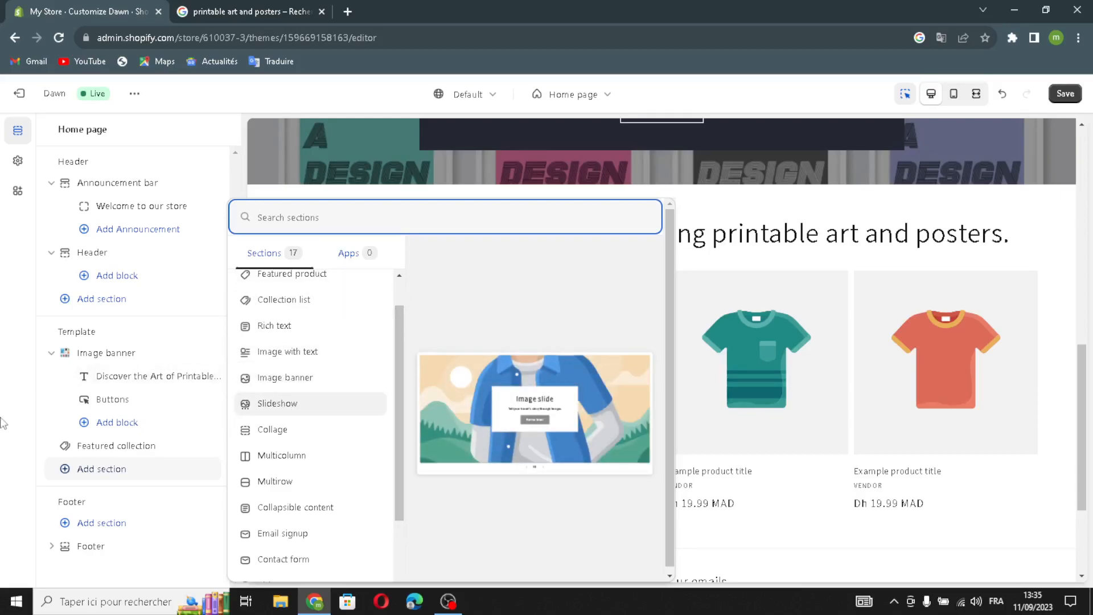
pyautogui.click(31, 413)
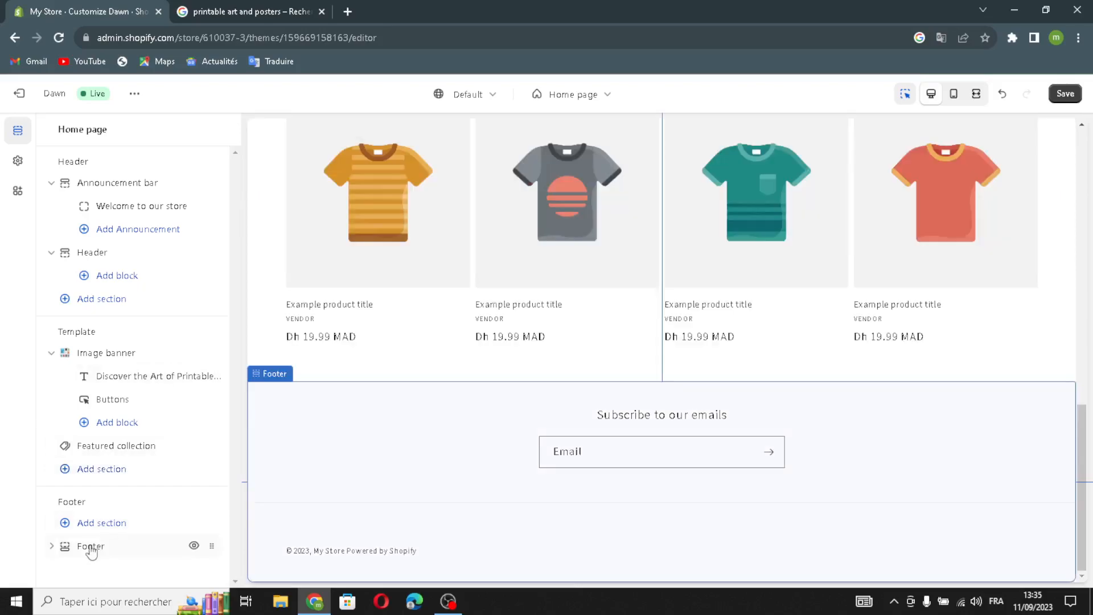
pyautogui.click(92, 547)
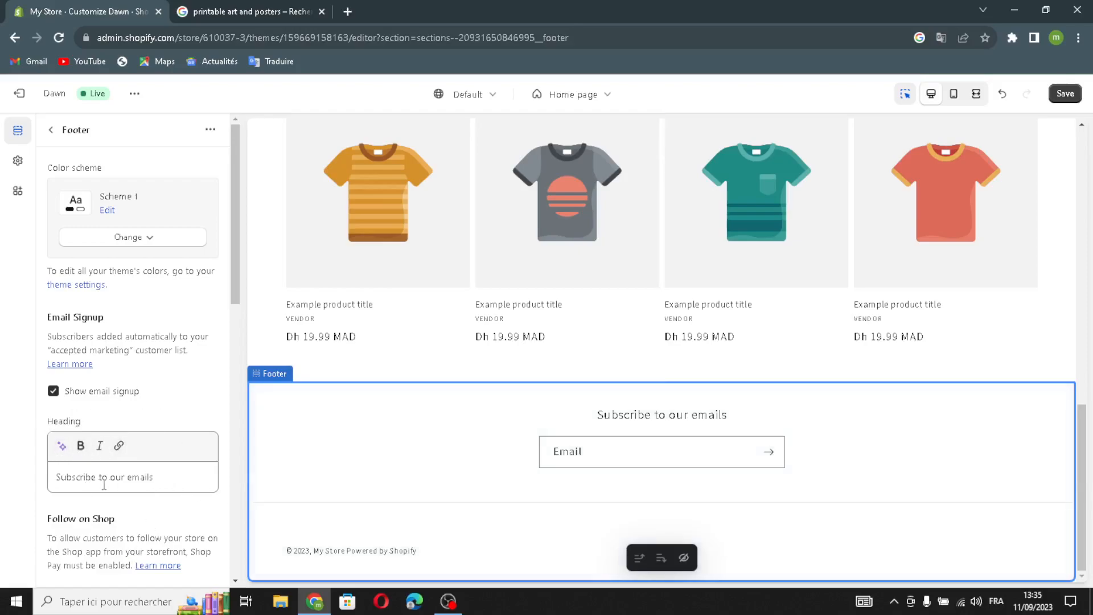
pyautogui.scroll(-5, 141, 468)
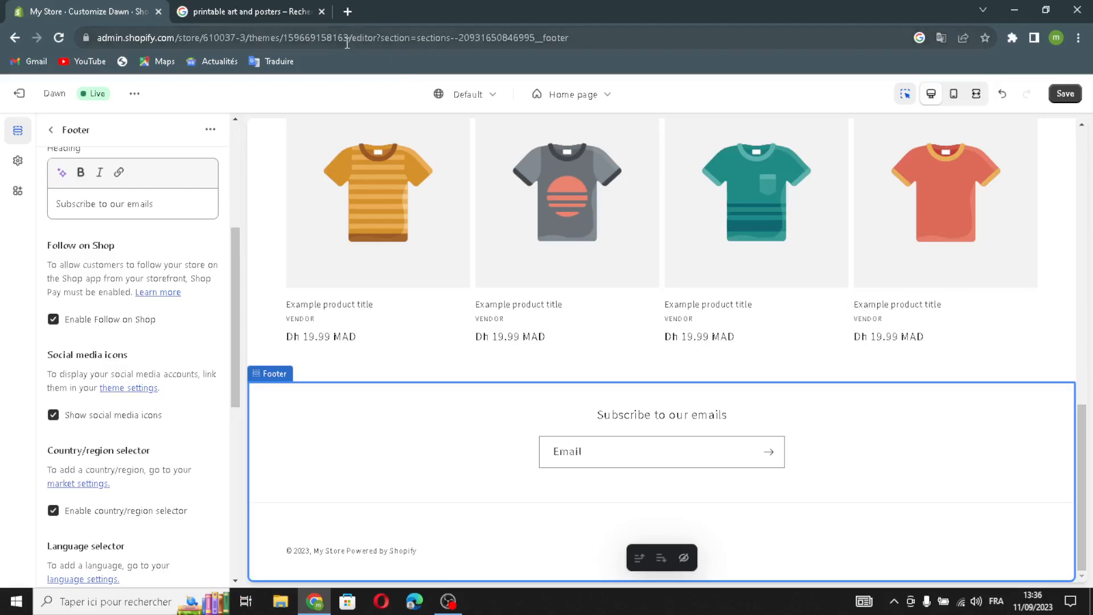
pyautogui.click(51, 130)
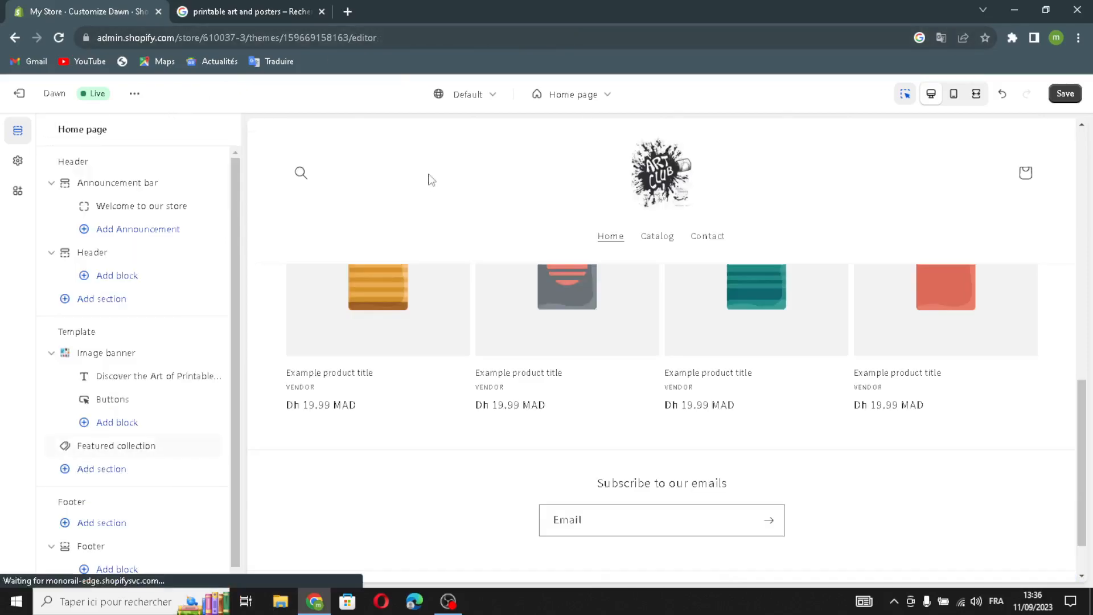
# - Save the theme changes and leave the theme editor for the store admin's home page
pyautogui.scroll(3, 437, 176)
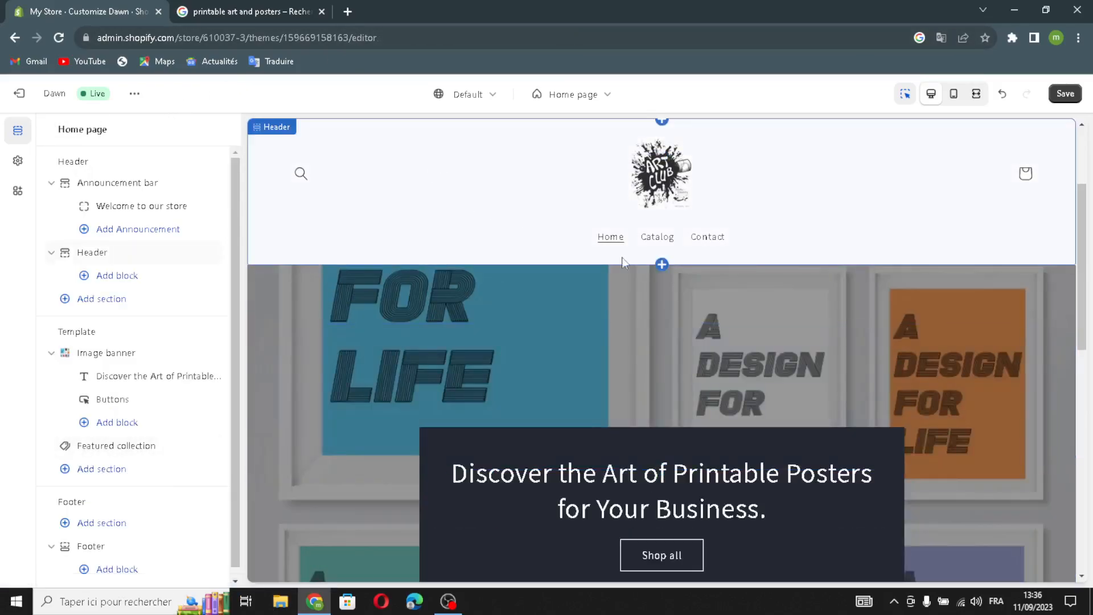
pyautogui.click(1073, 94)
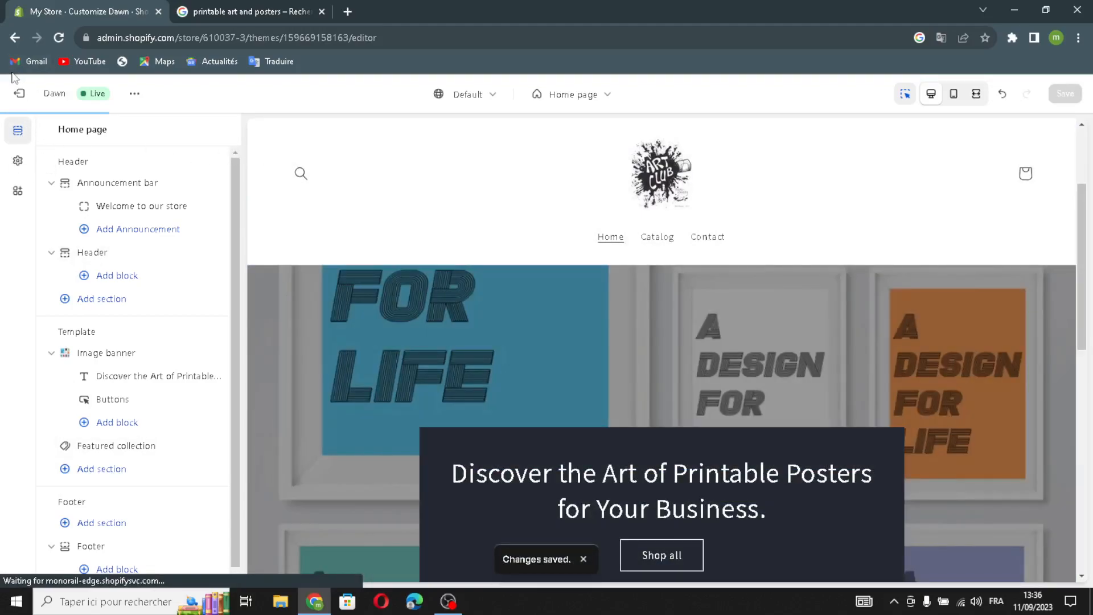
pyautogui.click(19, 93)
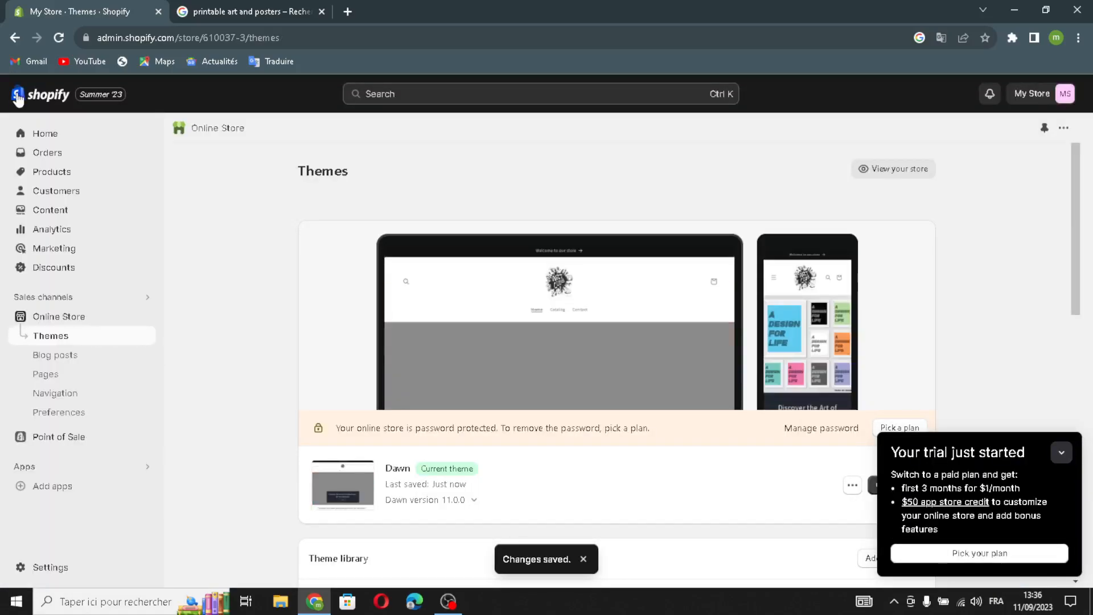
pyautogui.click(37, 140)
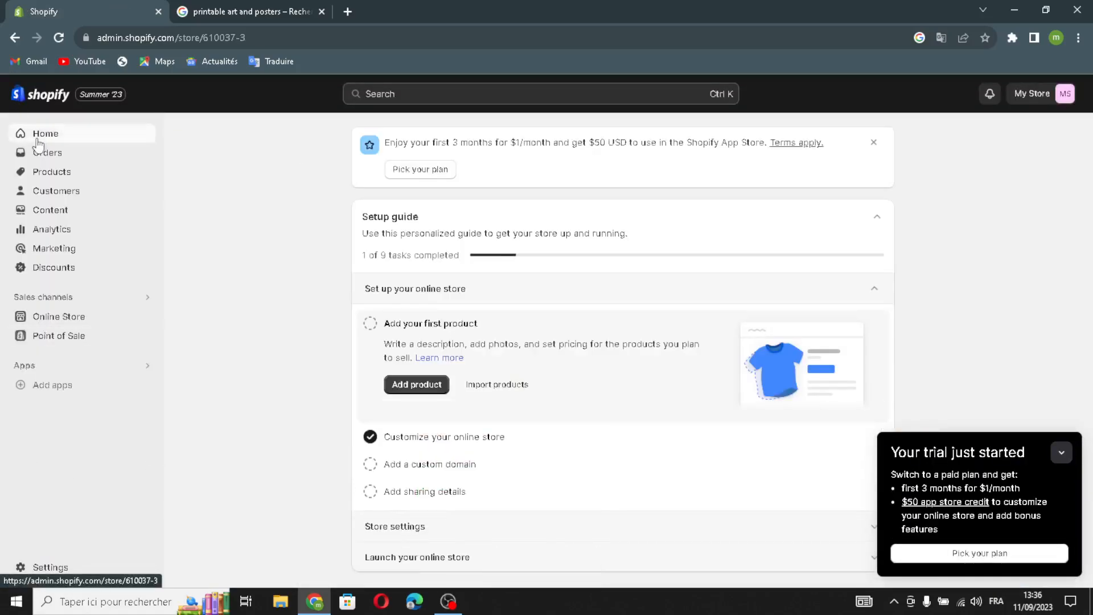
# - Mark the custom domain, sharing details and first product tasks as done in the setup guide
pyautogui.click(370, 464)
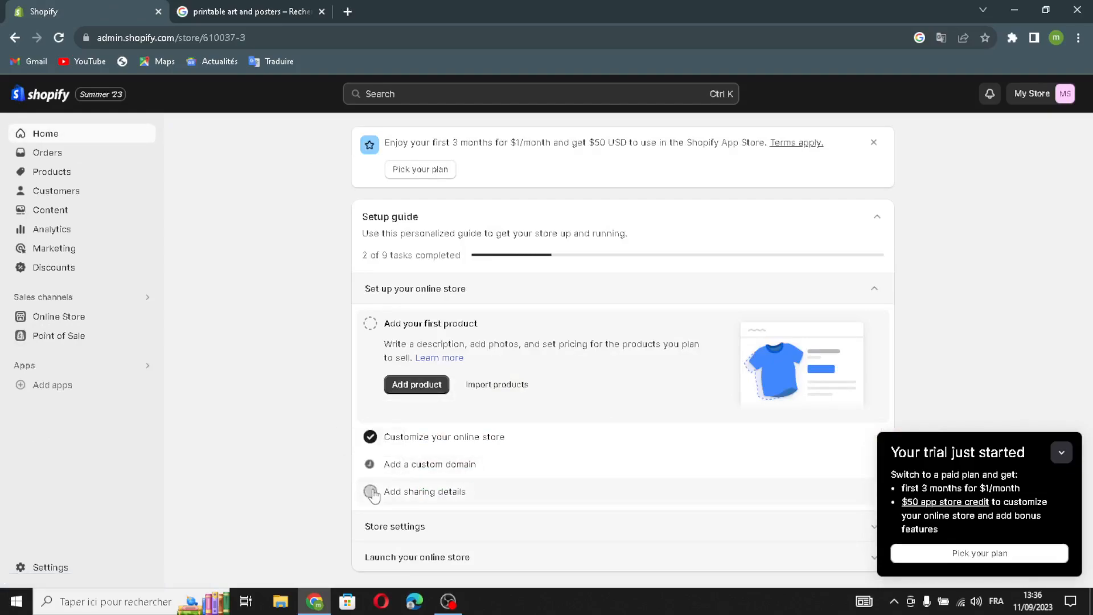
pyautogui.click(1063, 453)
pyautogui.click(370, 324)
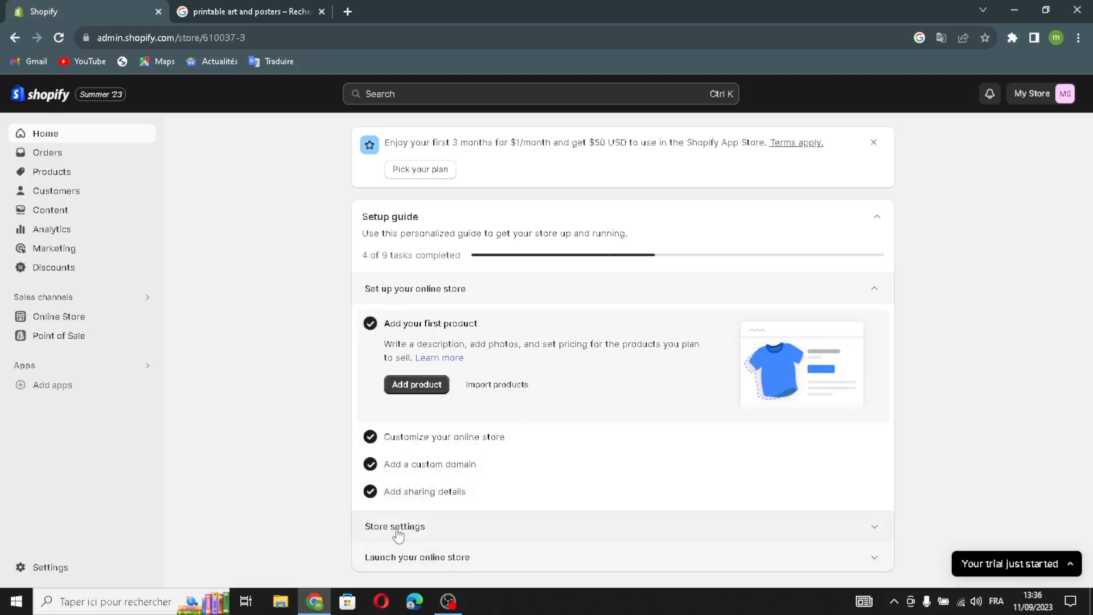
# - Rename the store as PrintPix in the store details and save the settings
pyautogui.click(366, 526)
pyautogui.click(408, 415)
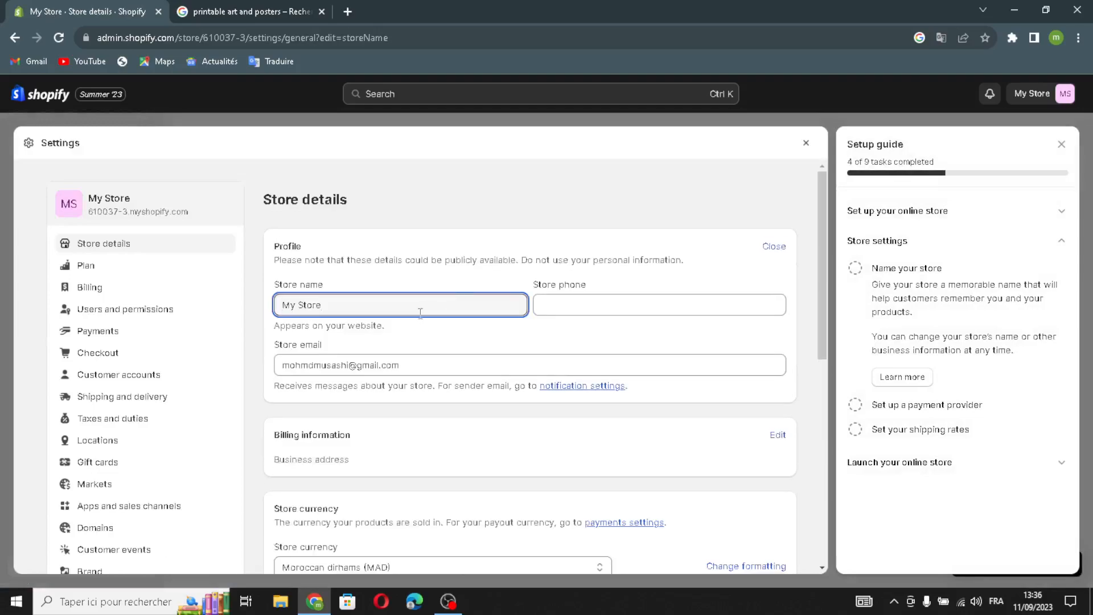
pyautogui.moveTo(420, 310); pyautogui.dragTo(249, 292)
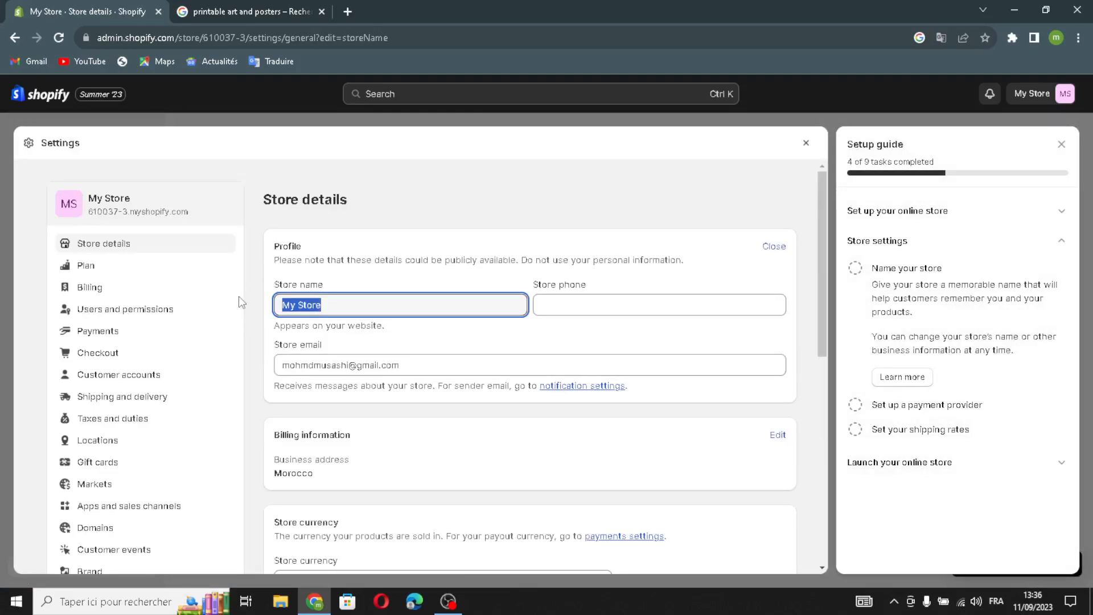
pyautogui.write('PrintPix')
pyautogui.click(625, 313)
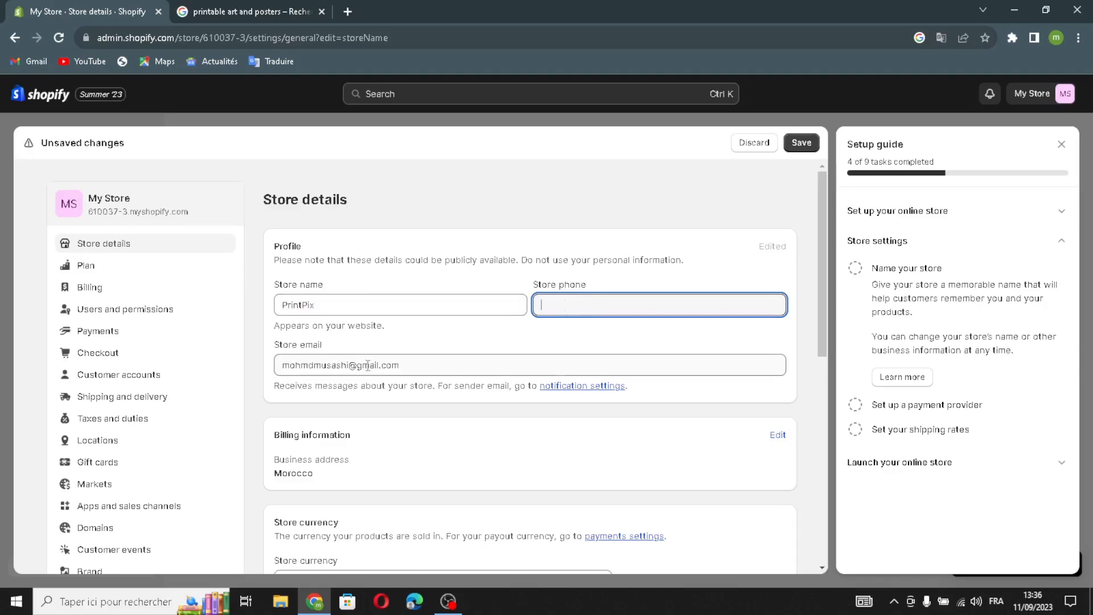
pyautogui.click(804, 144)
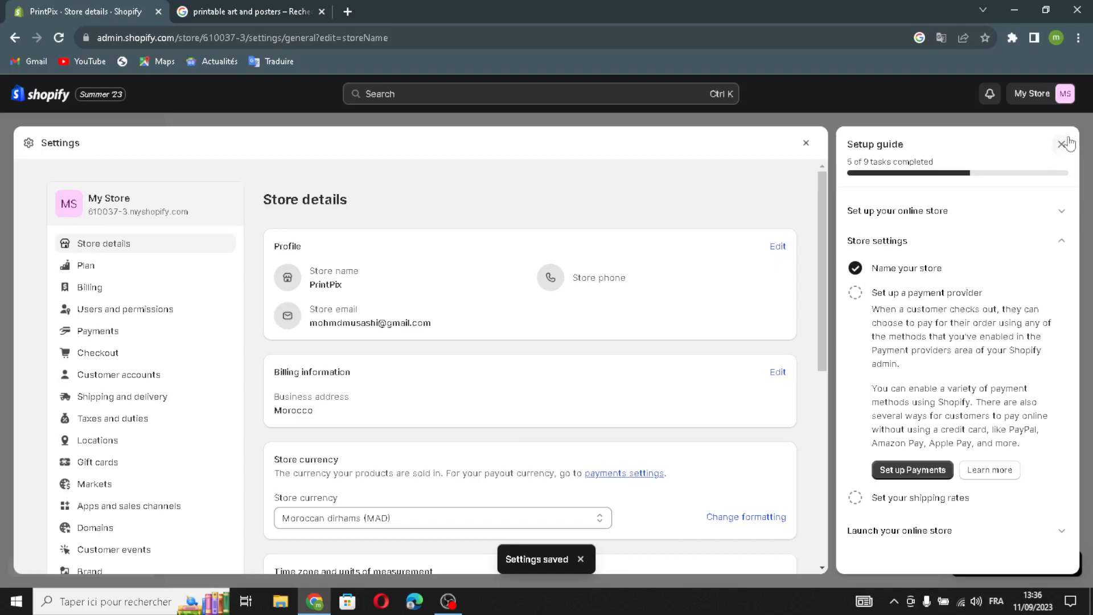
pyautogui.click(1061, 145)
pyautogui.click(1054, 146)
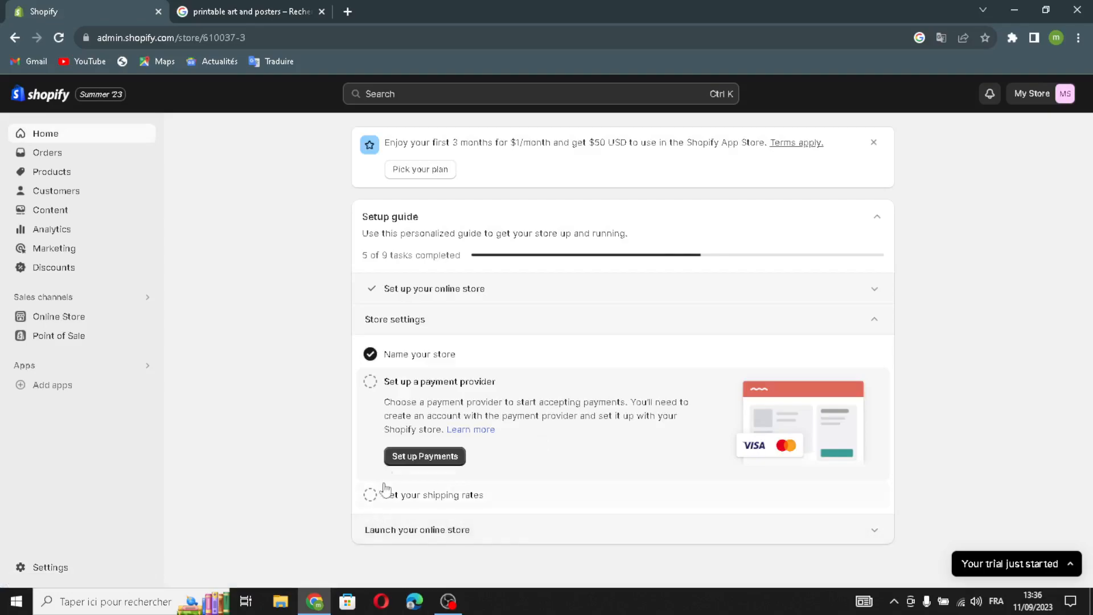
# - Mark the payment provider and shipping rates tasks as done in the setup guide
pyautogui.click(371, 382)
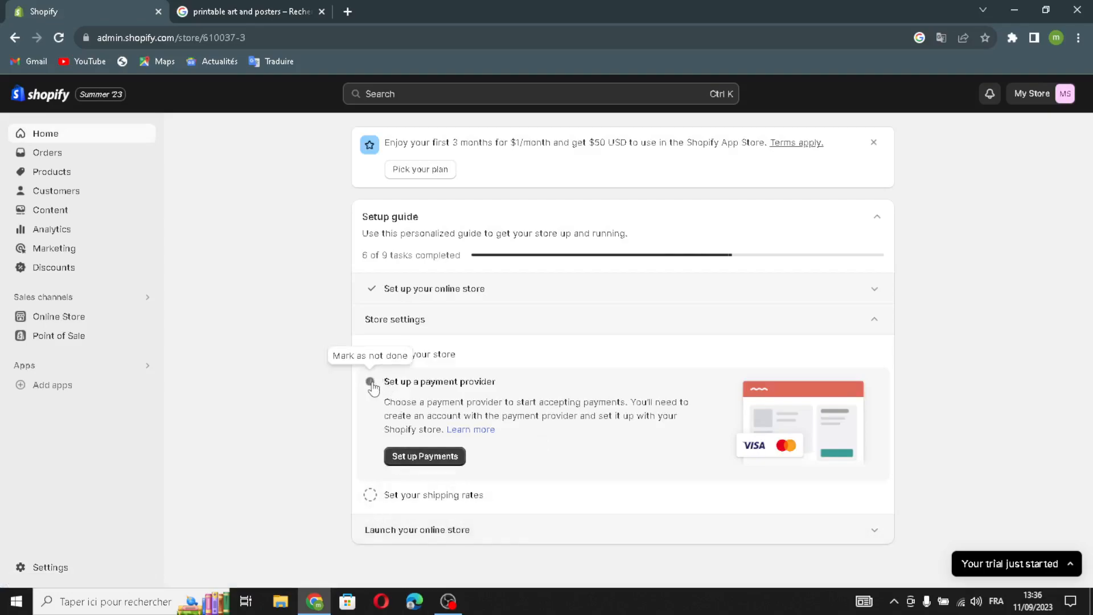
pyautogui.click(370, 495)
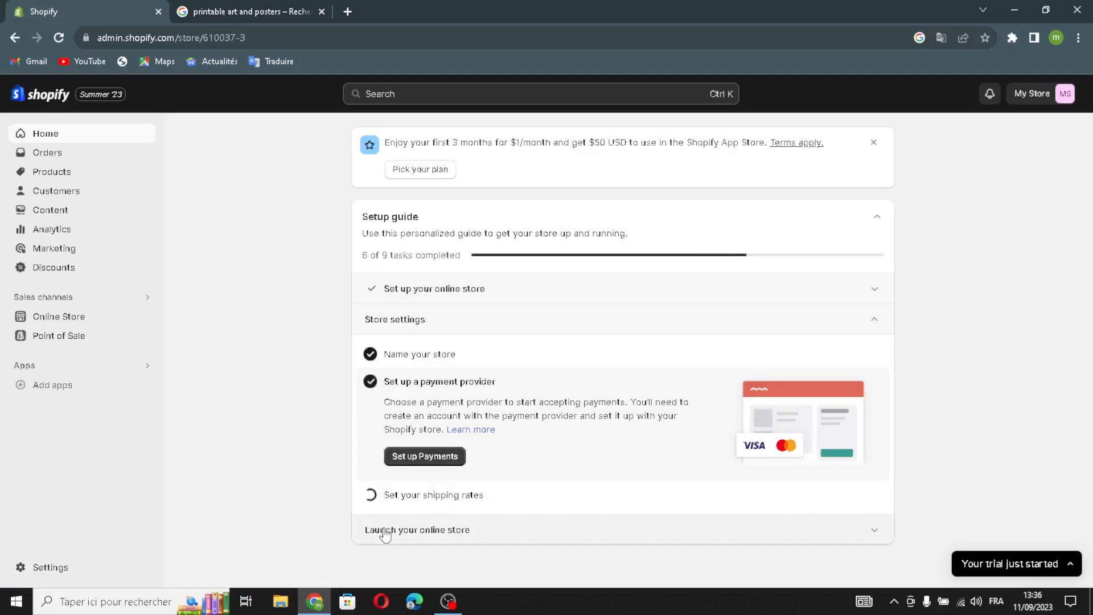
# - Mark the store password removal and plan selection tasks as done under Launch your online store, and close the plan settings
pyautogui.click(383, 529)
pyautogui.click(402, 446)
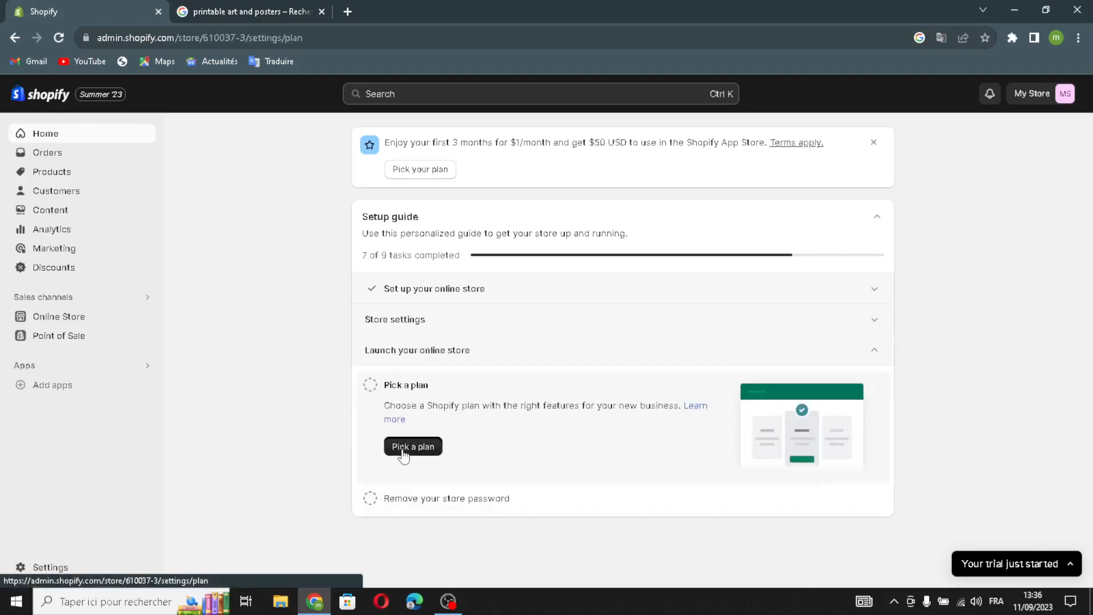
pyautogui.click(855, 396)
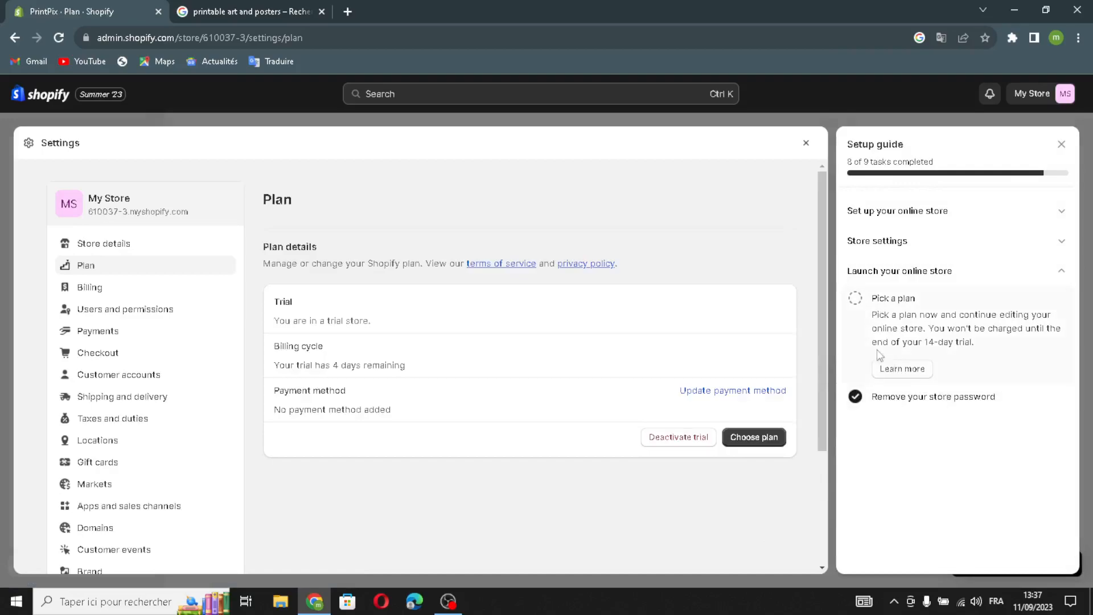
pyautogui.click(855, 298)
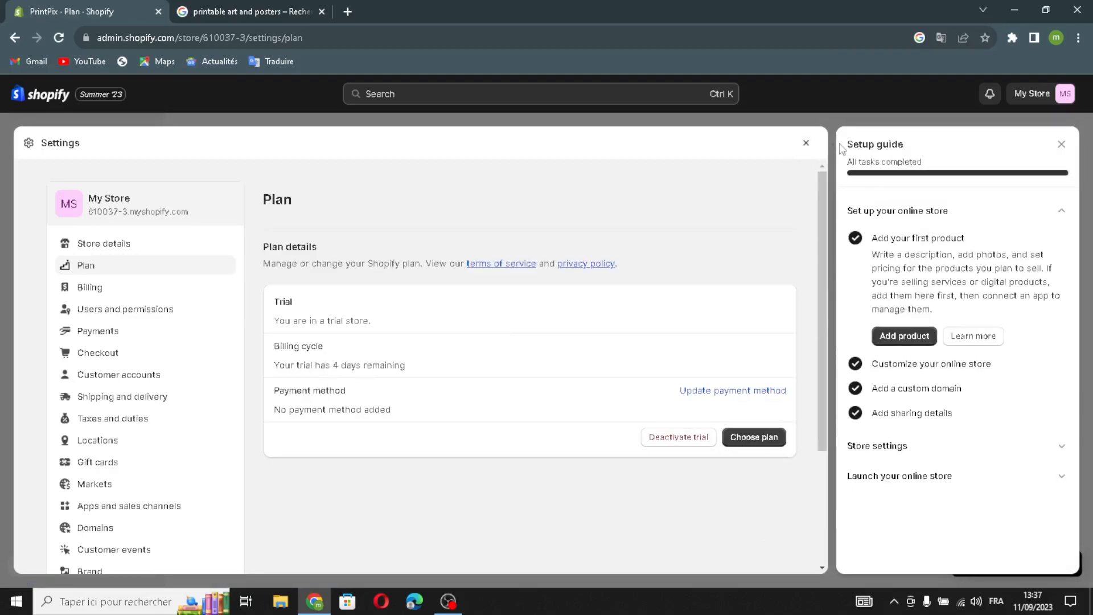
pyautogui.click(808, 144)
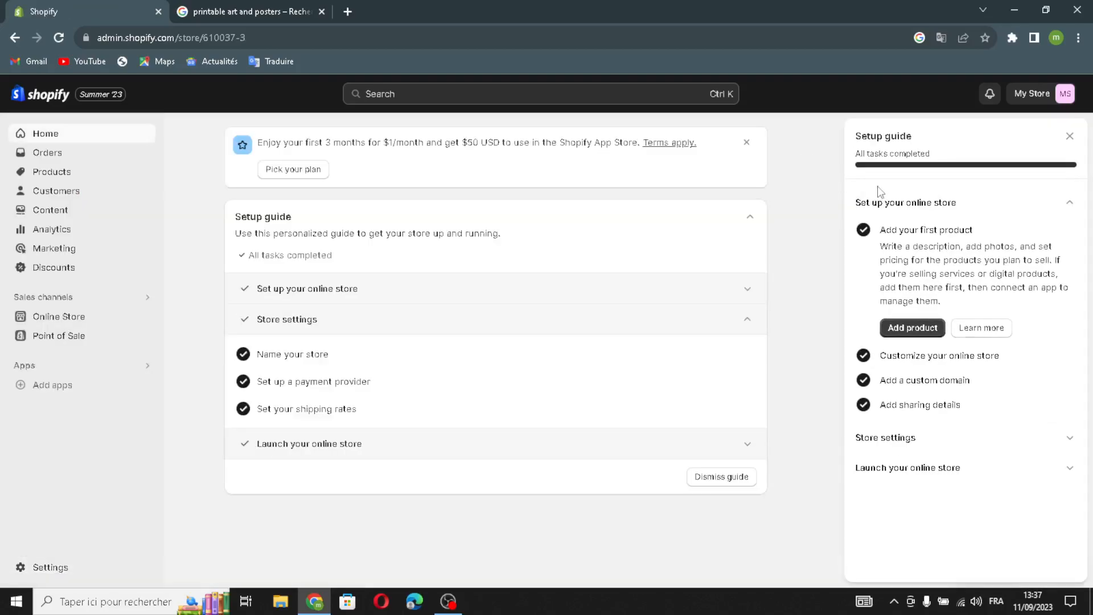